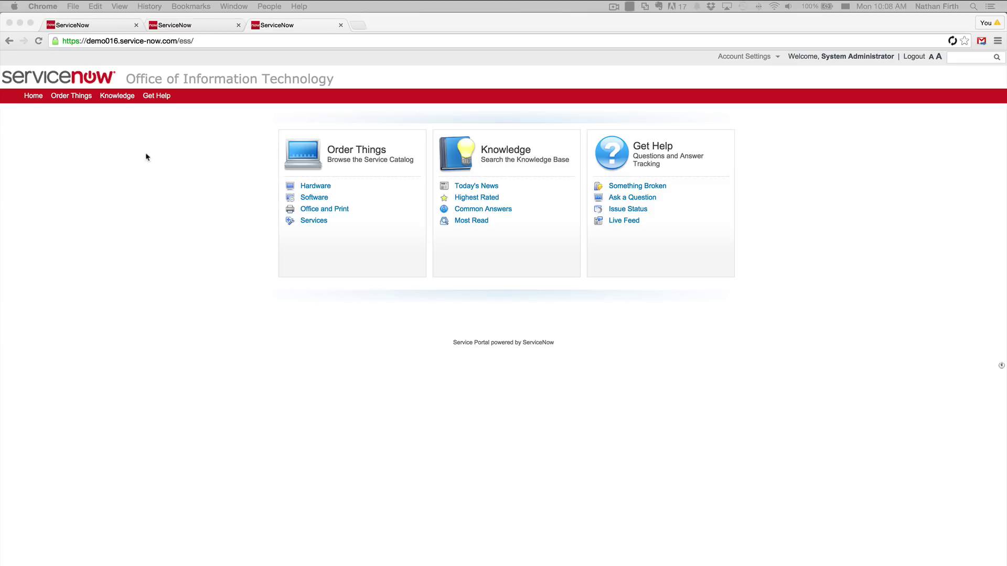
Step: Search the UI Macros list for *cms_menu and open the cms_menu macro
left_click(98, 19)
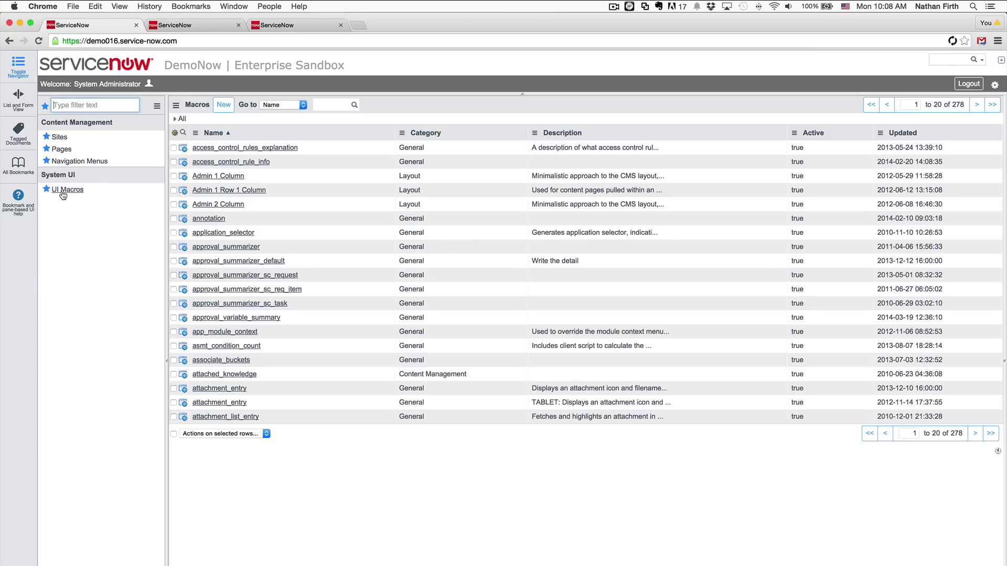
left_click(63, 195)
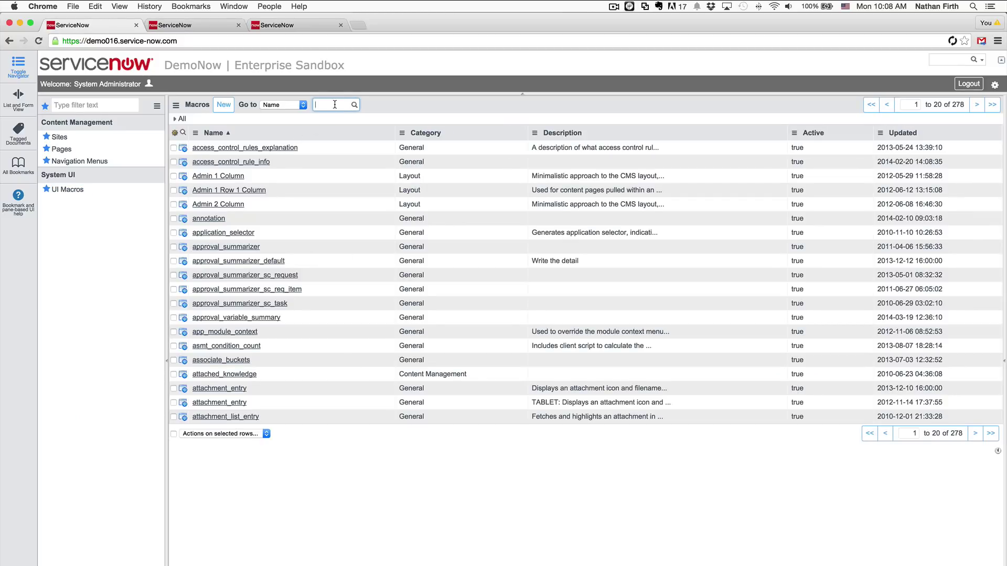
type("*cms_menu")
key("Return")
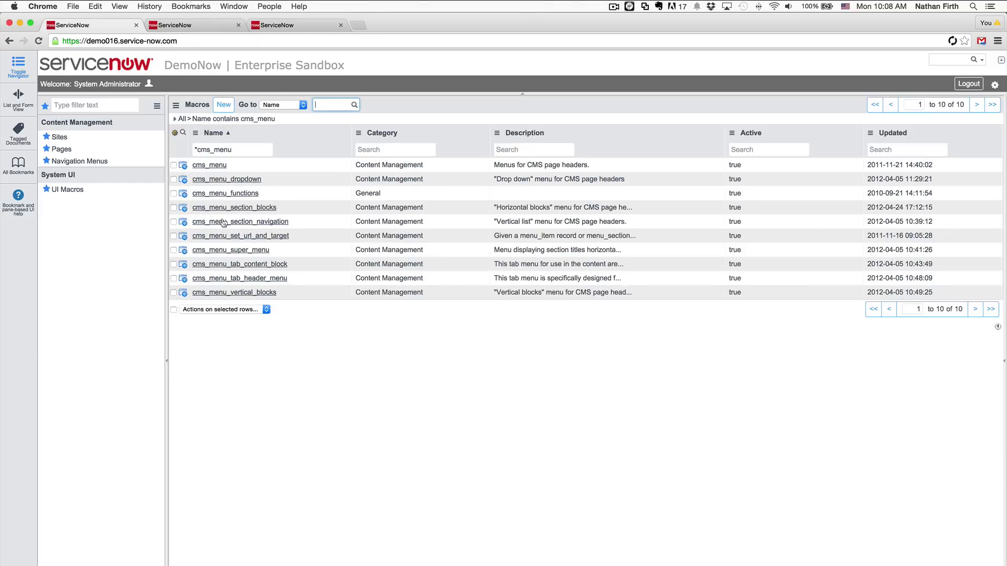
left_click(213, 167)
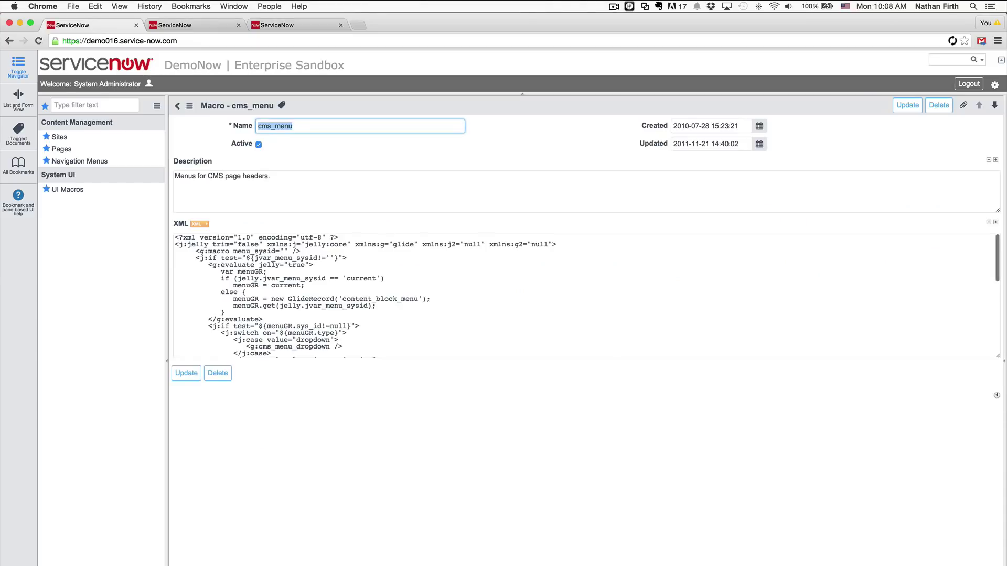
Step: Replace cms_menu's XML with the j:choose and g:macro_invoke version and update it
left_click(995, 221)
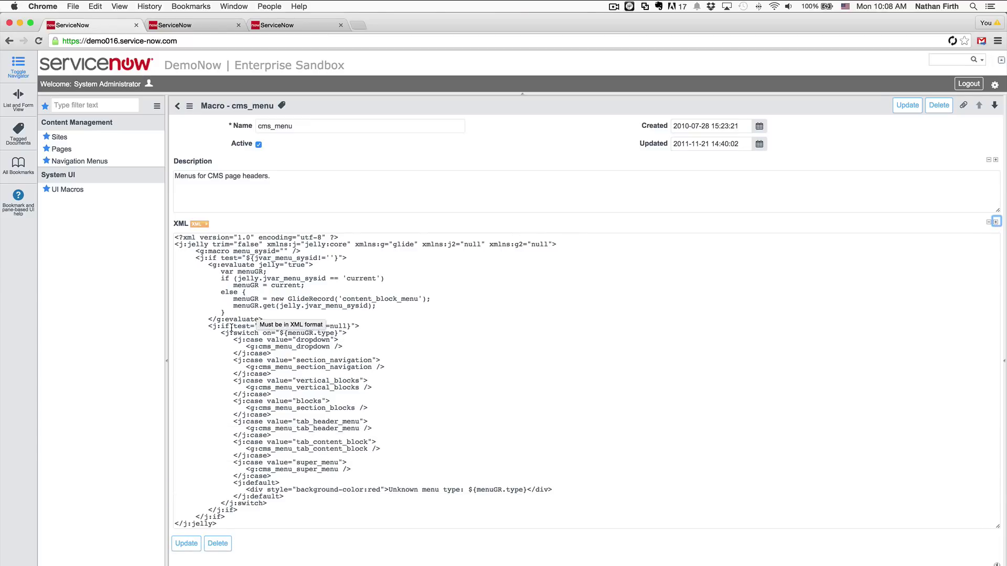
left_click(367, 321)
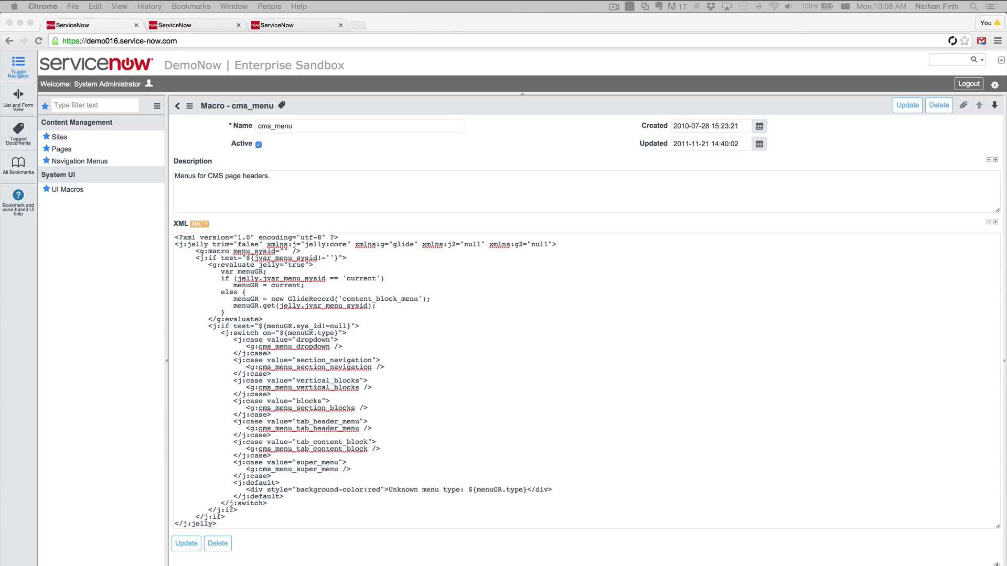
left_click(548, 351)
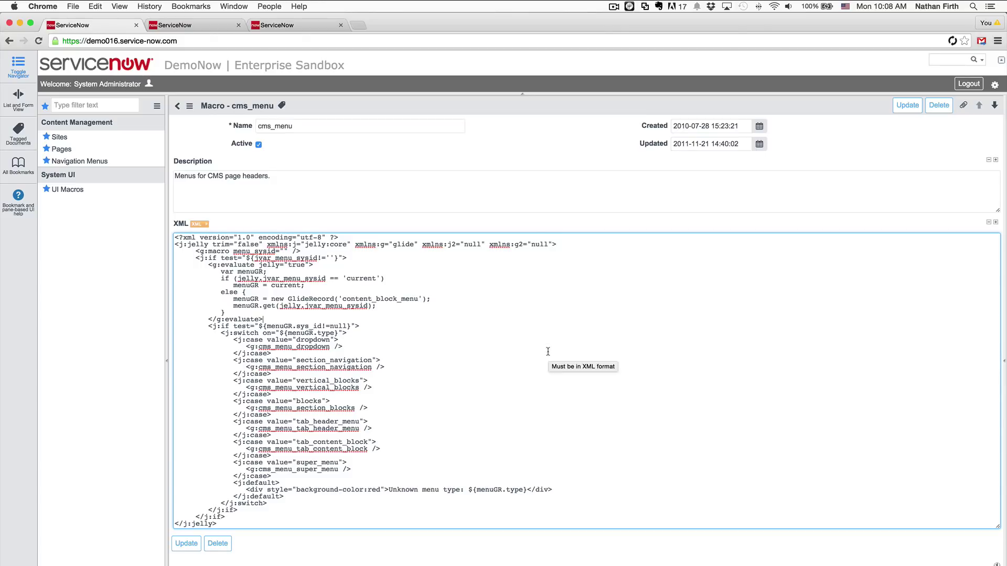
left_click(548, 400)
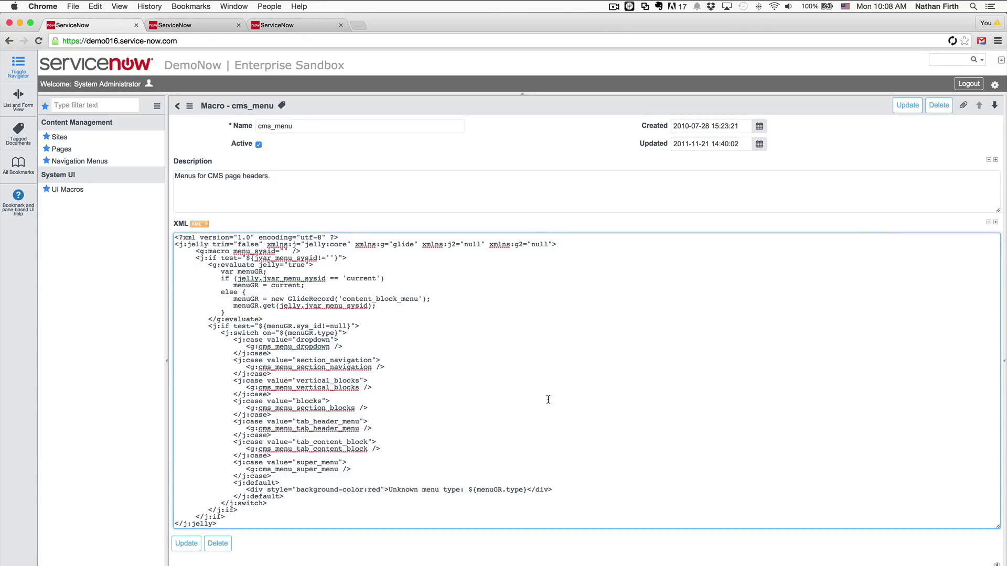
key("super+a")
key("super+v")
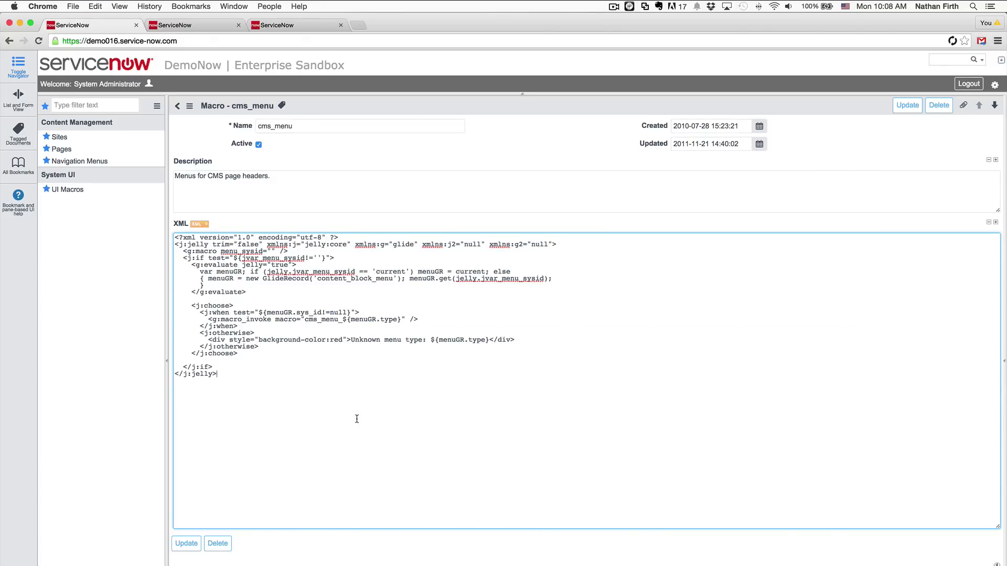
left_click(187, 544)
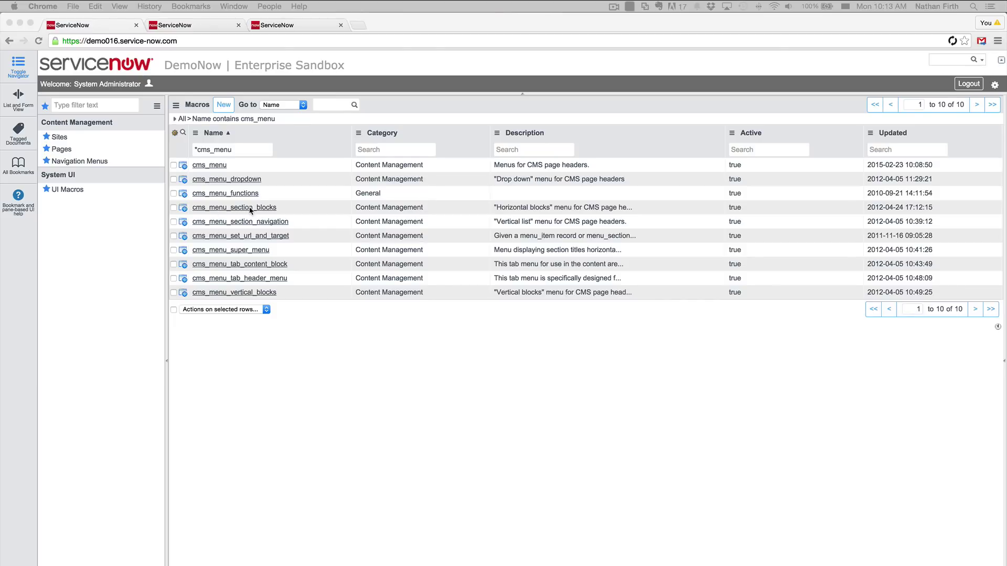
Step: Delete 'section_' from the cms_menu_section_blocks name in the list so it reads cms_menu_blocks
left_click(300, 206)
double_click(288, 208)
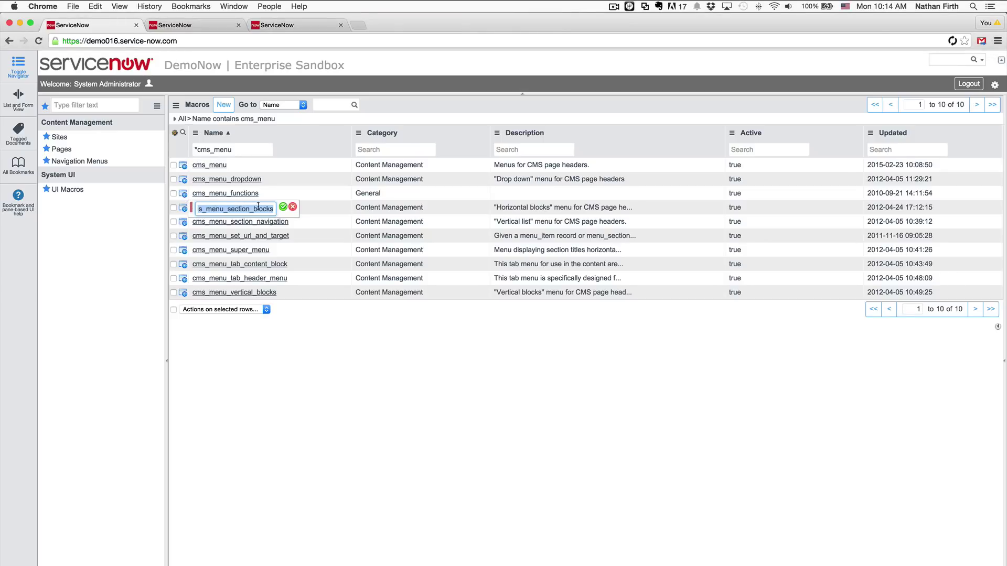
left_click(248, 209)
key("BackSpace")
key("BackSpace")
key("BackSpace")
key("BackSpace")
key("BackSpace")
key("BackSpace")
key("BackSpace")
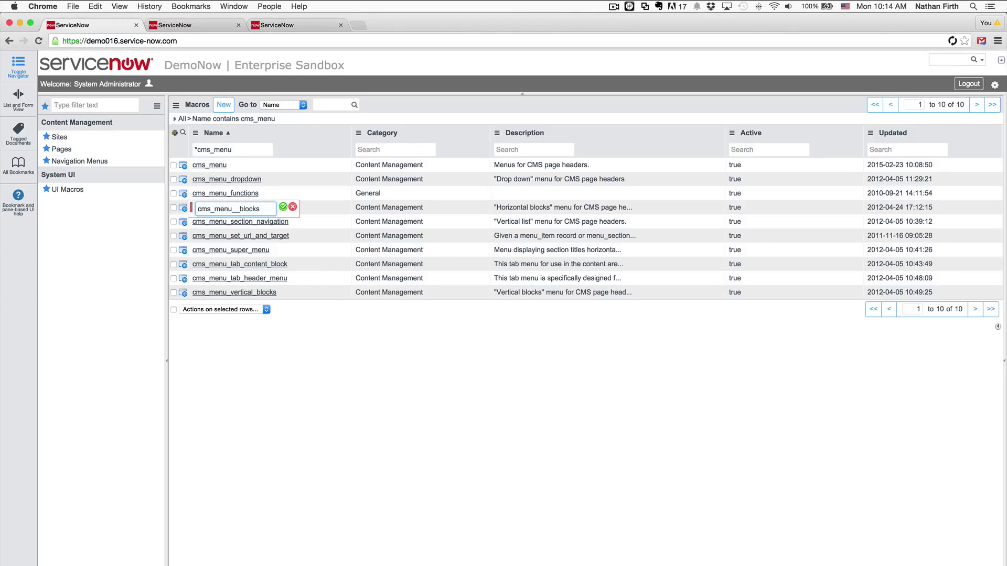
key("BackSpace")
key("Return")
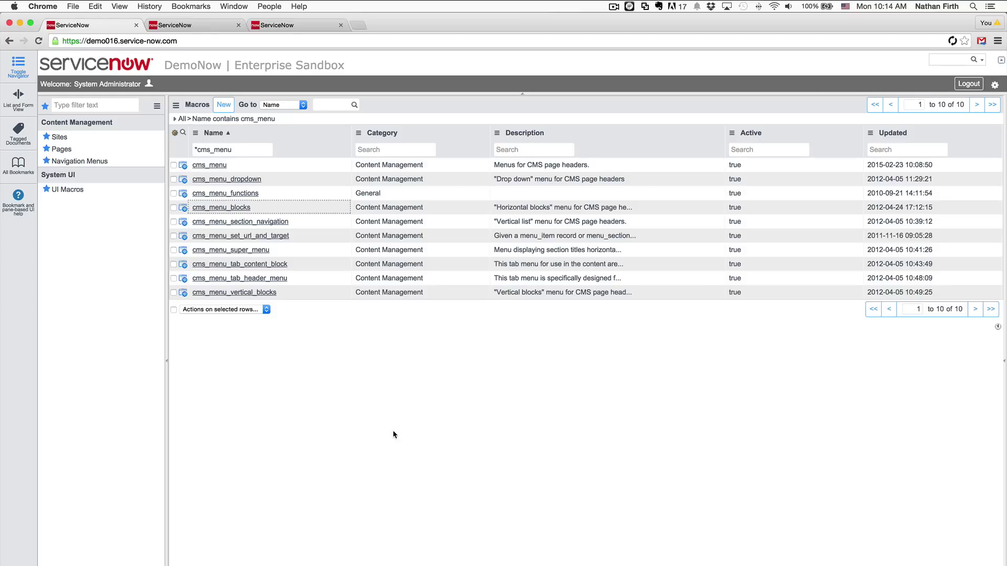
left_click(39, 42)
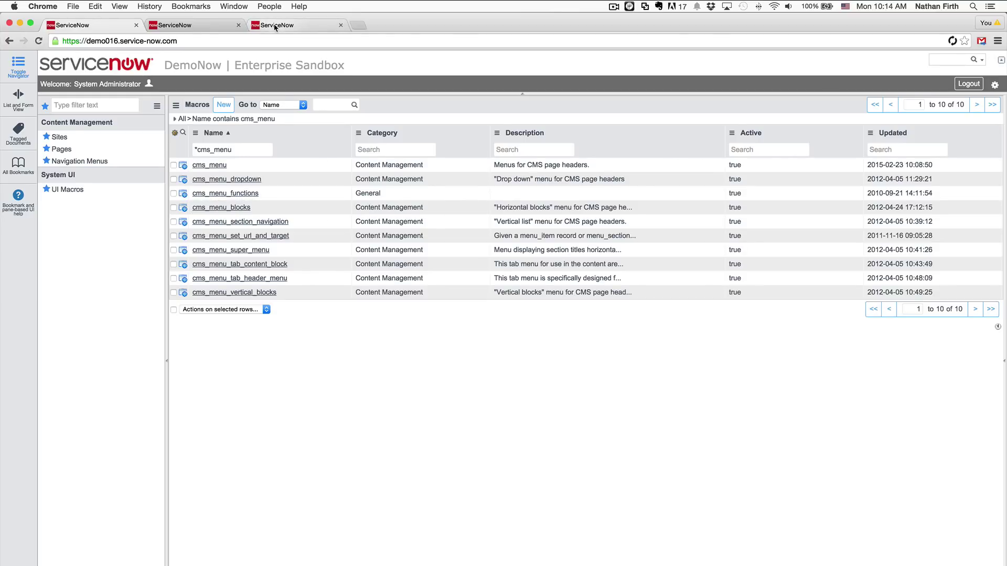
left_click(39, 42)
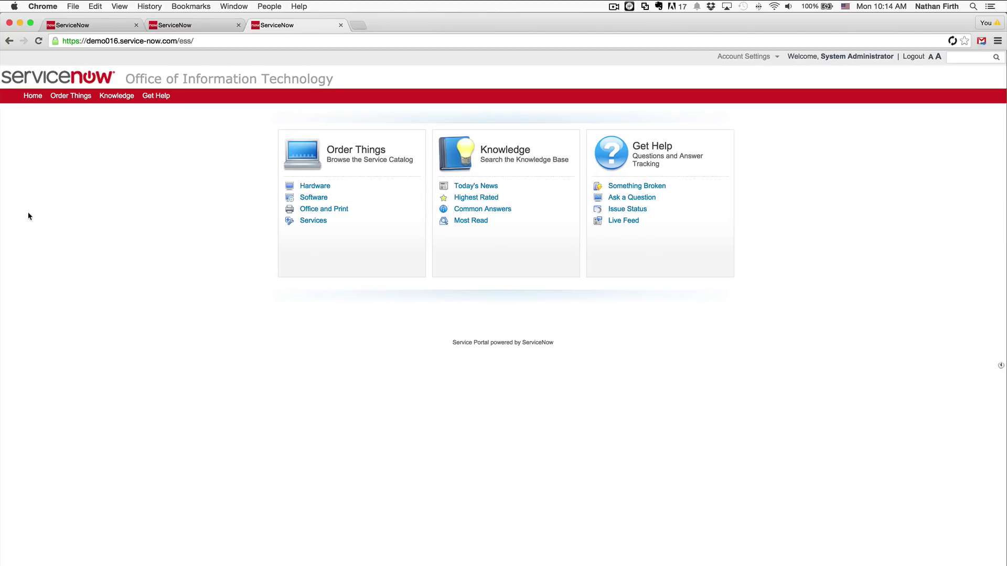
left_click(79, 25)
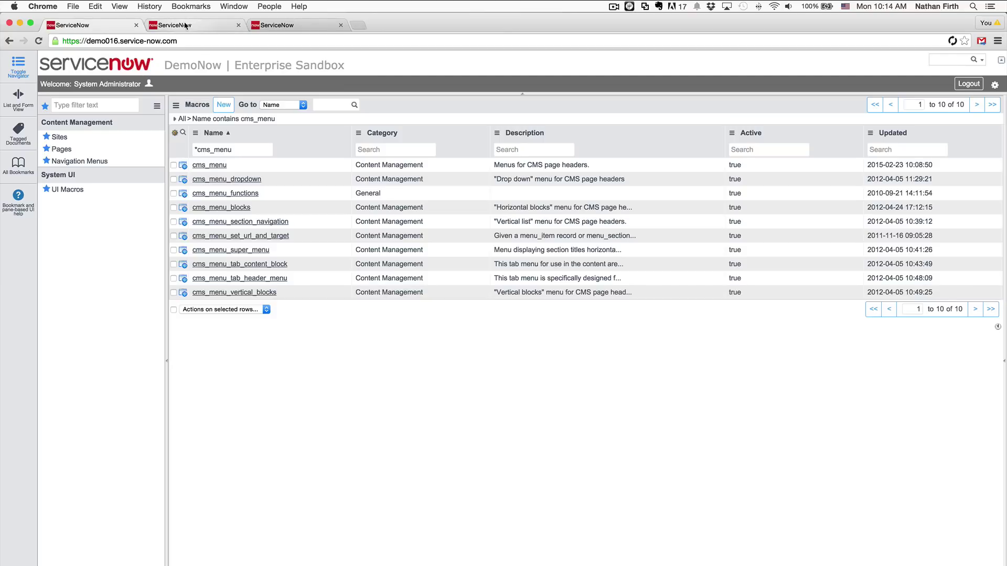
Step: Open the Portal - Block Menu navigation menu record and review its Type options
left_click(176, 25)
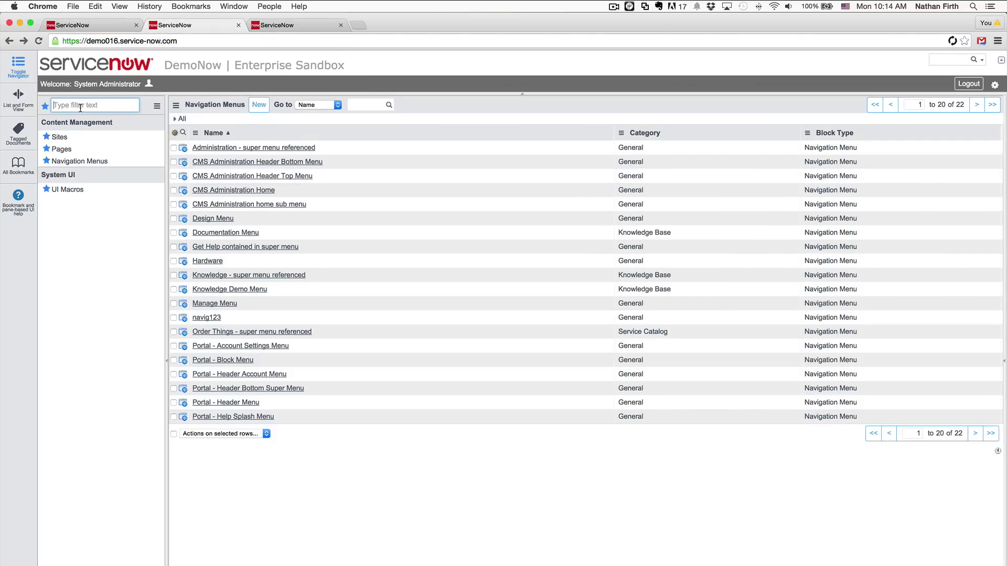
left_click(80, 160)
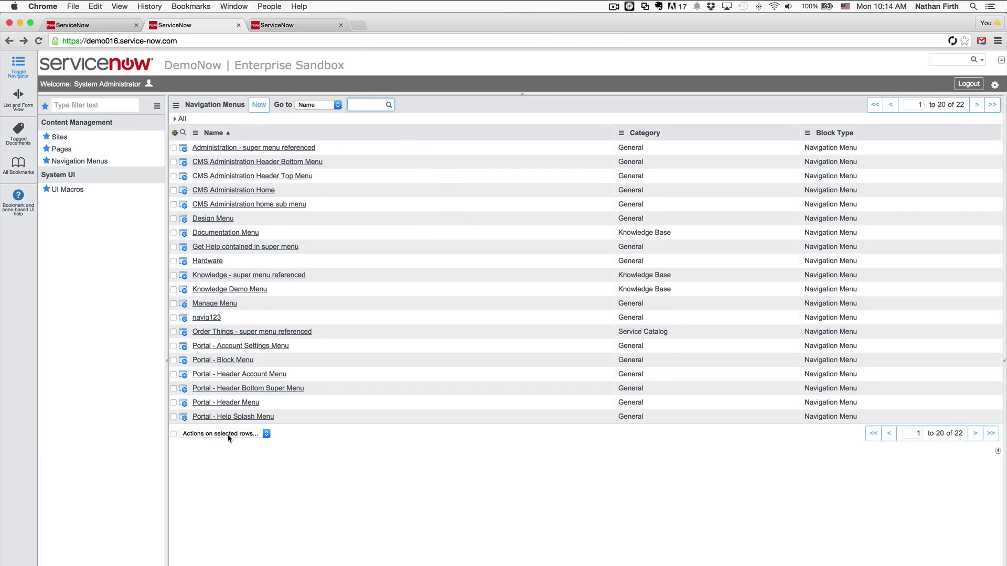
left_click(225, 361)
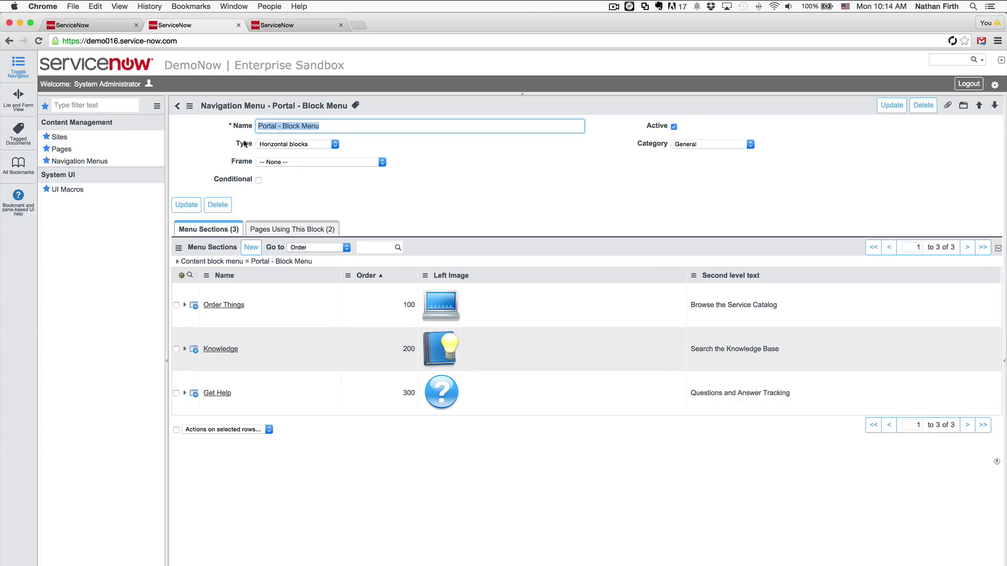
left_click(318, 146)
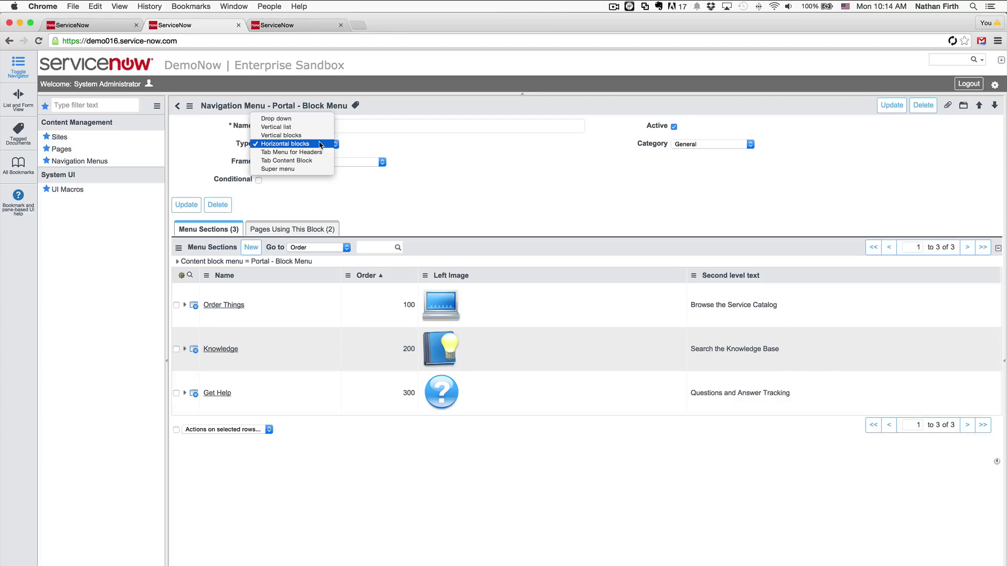
left_click(413, 148)
Step: Add Bootstrap Nav to the Type field's choices and save them
right_click(244, 148)
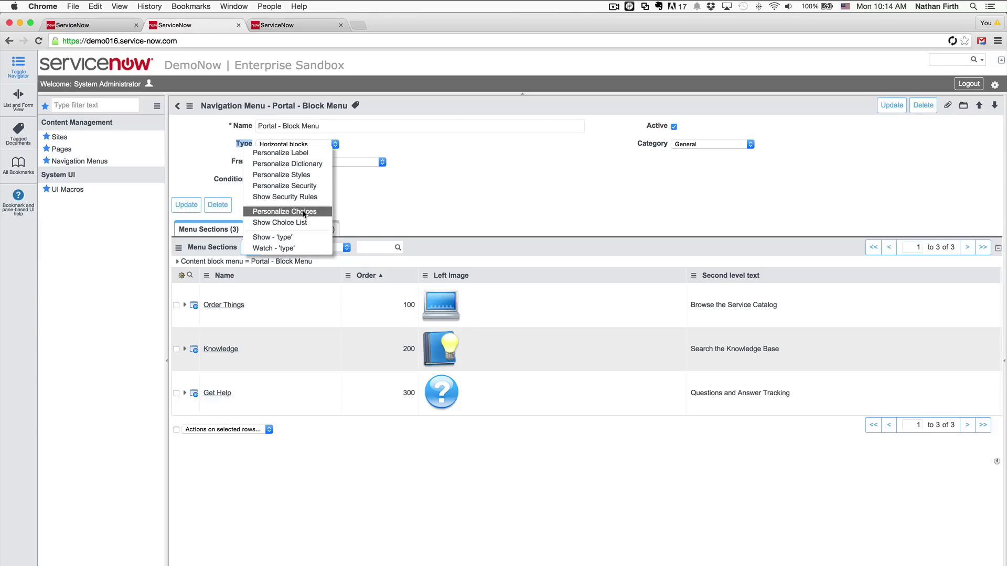
left_click(305, 212)
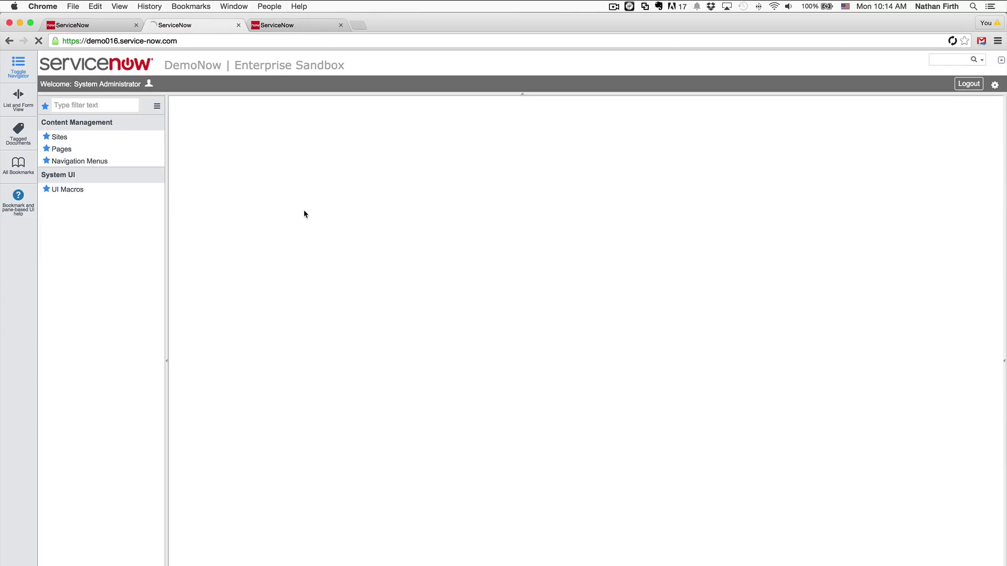
left_click(256, 330)
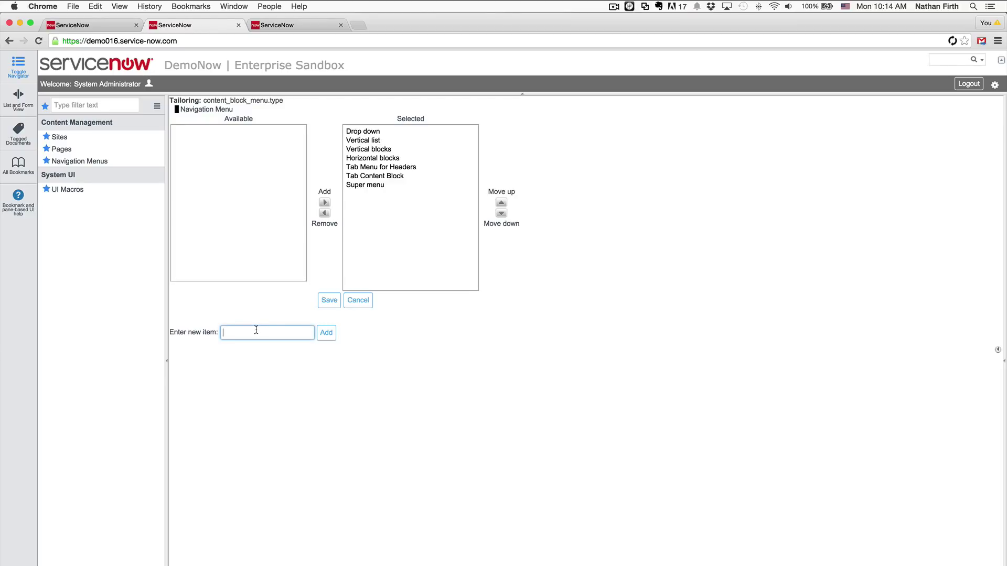
type("Bootstrap Nav")
left_click(326, 332)
left_click(332, 305)
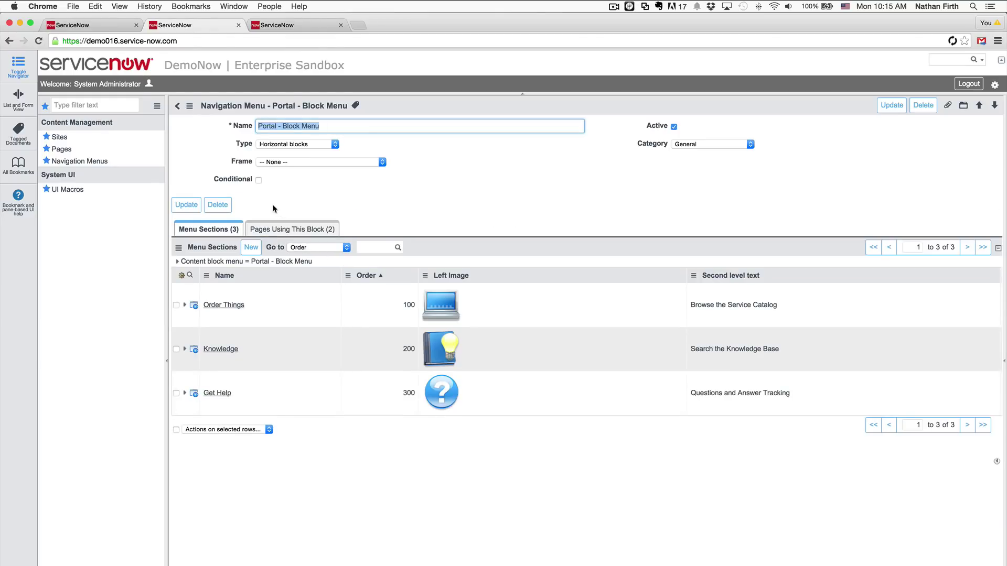
Step: Change the Bootstrap Nav Type choice's value to bootstrap_nav, then go back to Portal - Block Menu
right_click(240, 143)
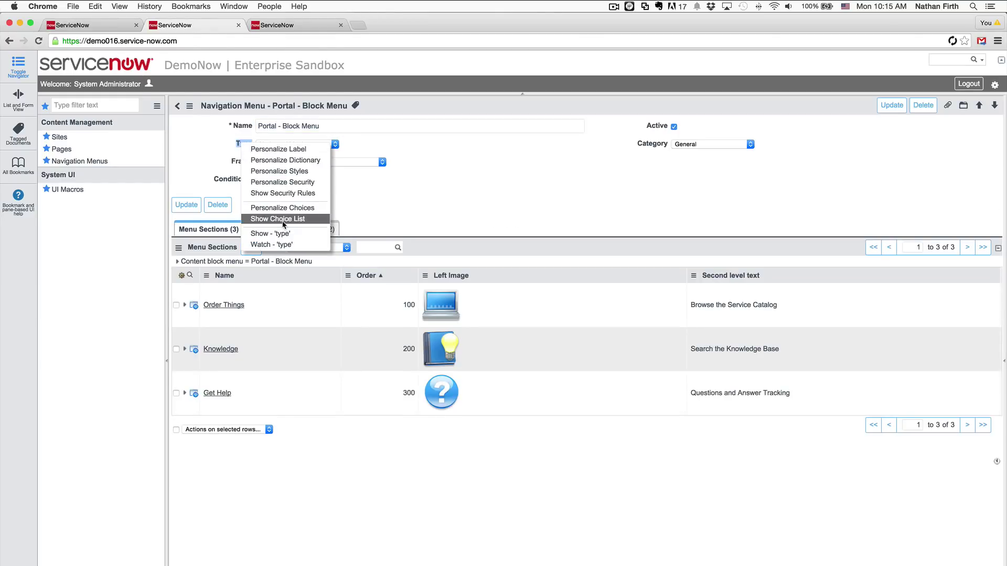
left_click(280, 219)
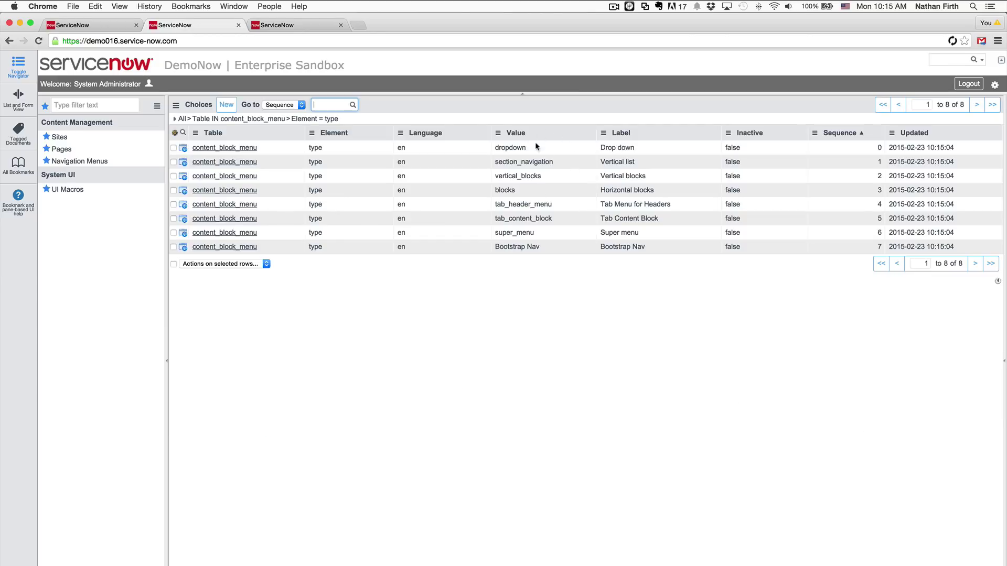
left_click(536, 246)
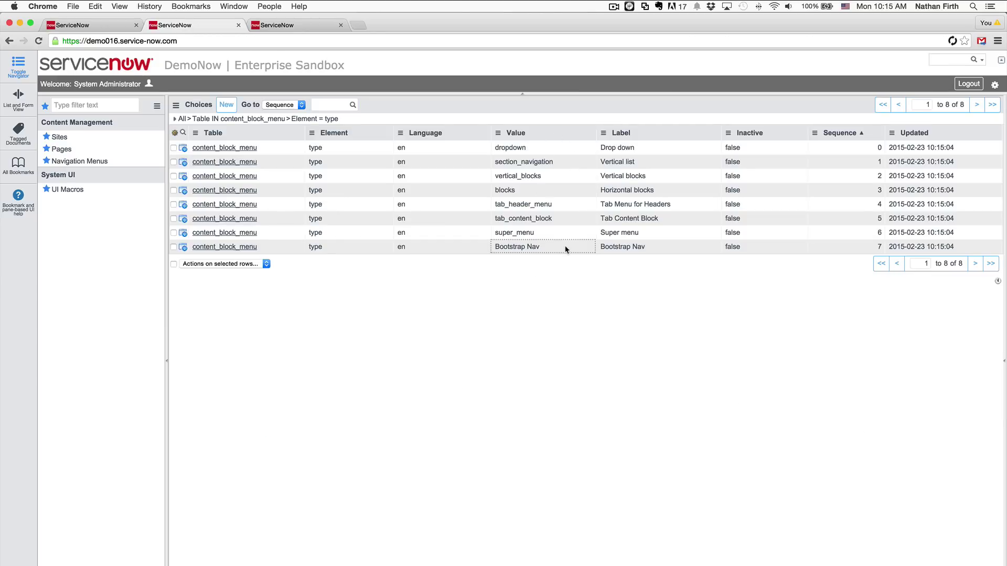
double_click(559, 246)
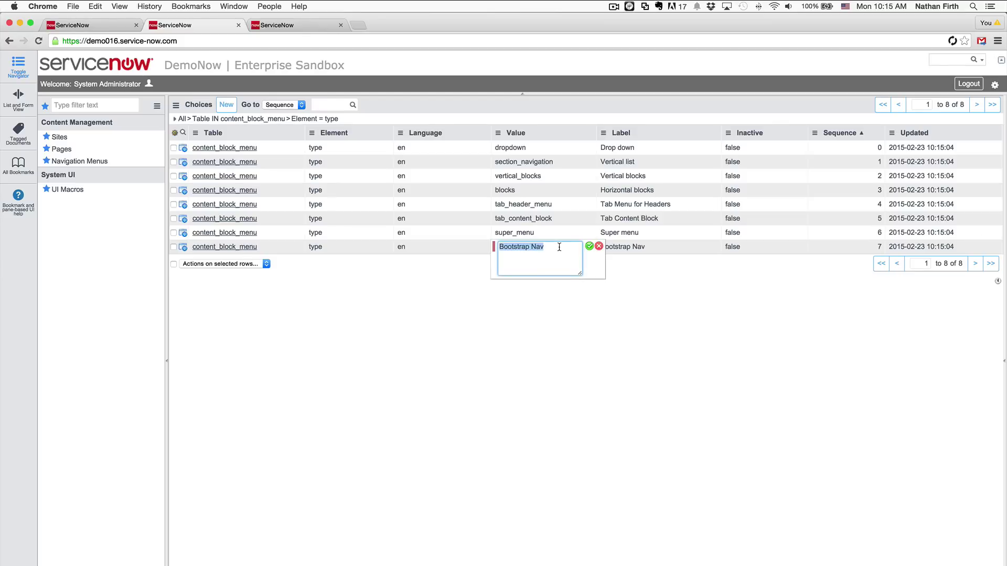
type("bootstrap_nav")
key("Return")
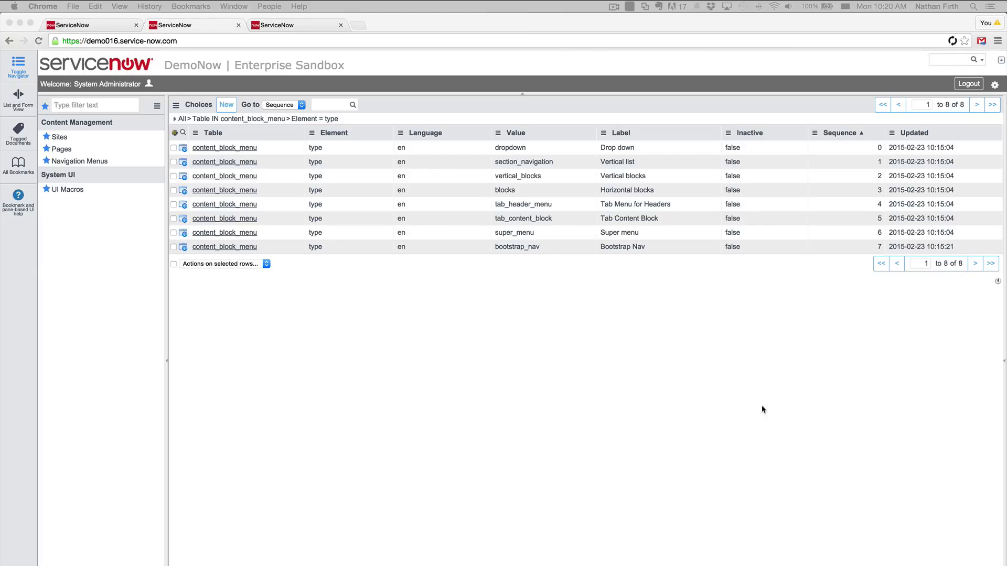
left_click(5, 42)
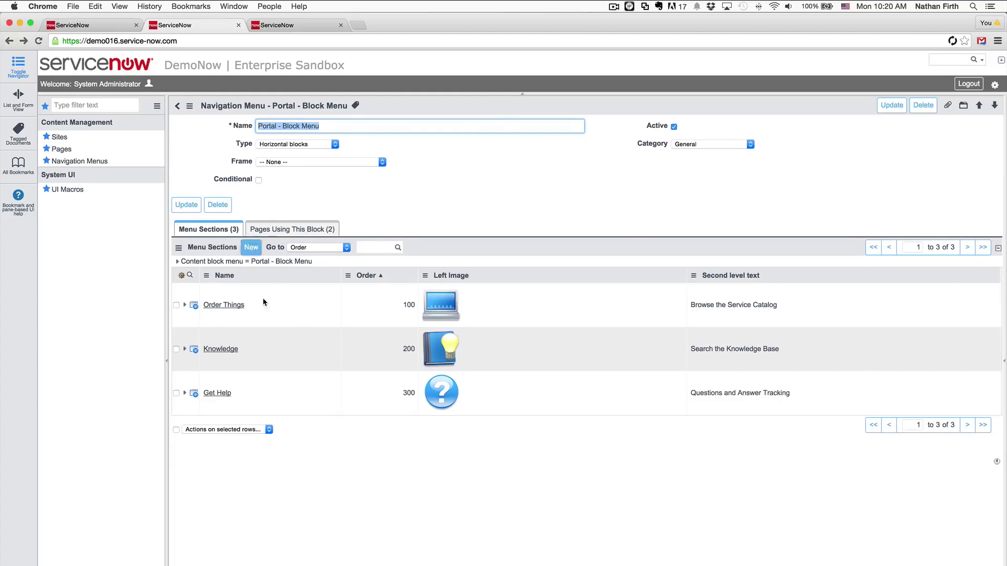
Step: Create a new menu section named Home with an unlocked URL field
left_click(251, 247)
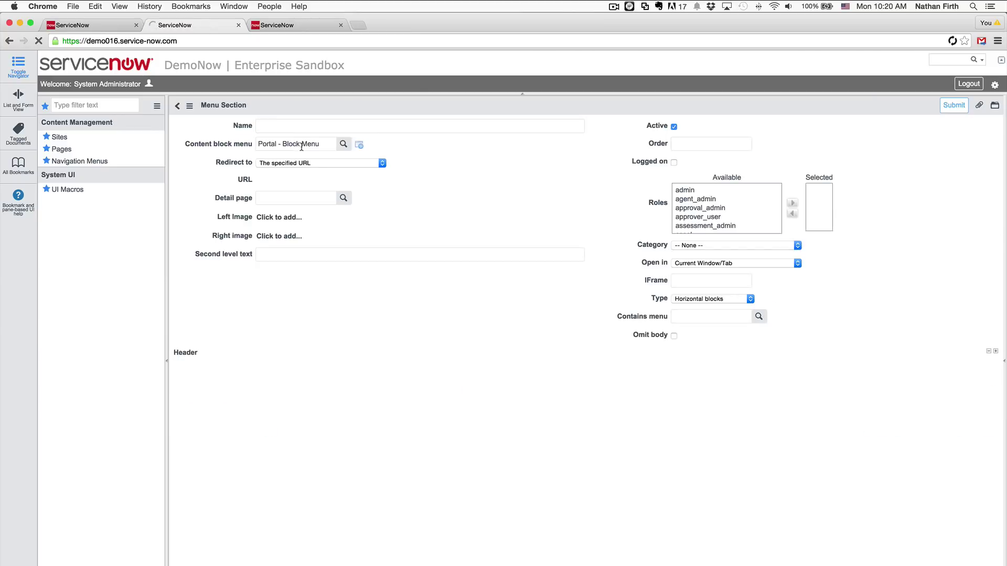
type("Home")
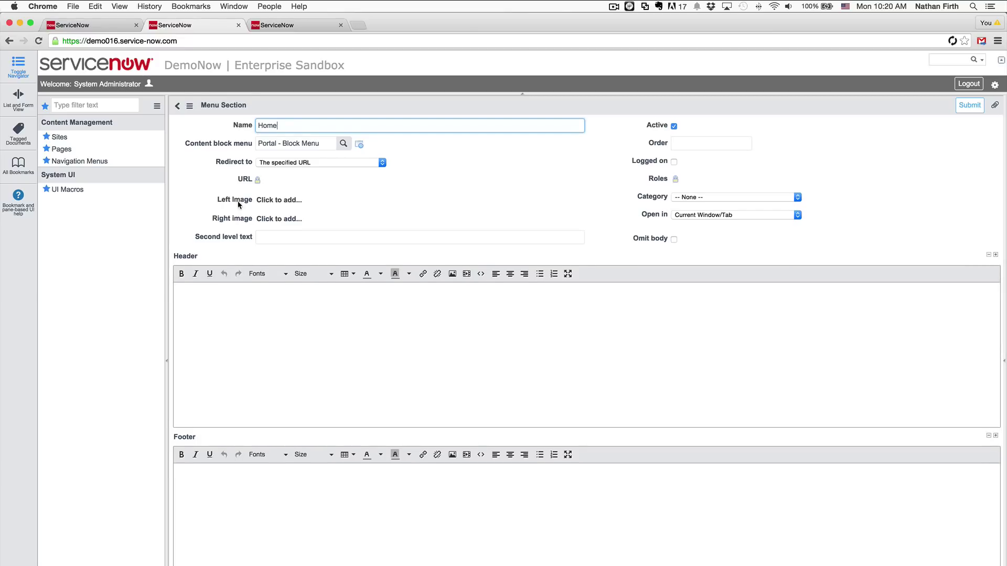
scroll(238, 205, "down", 1)
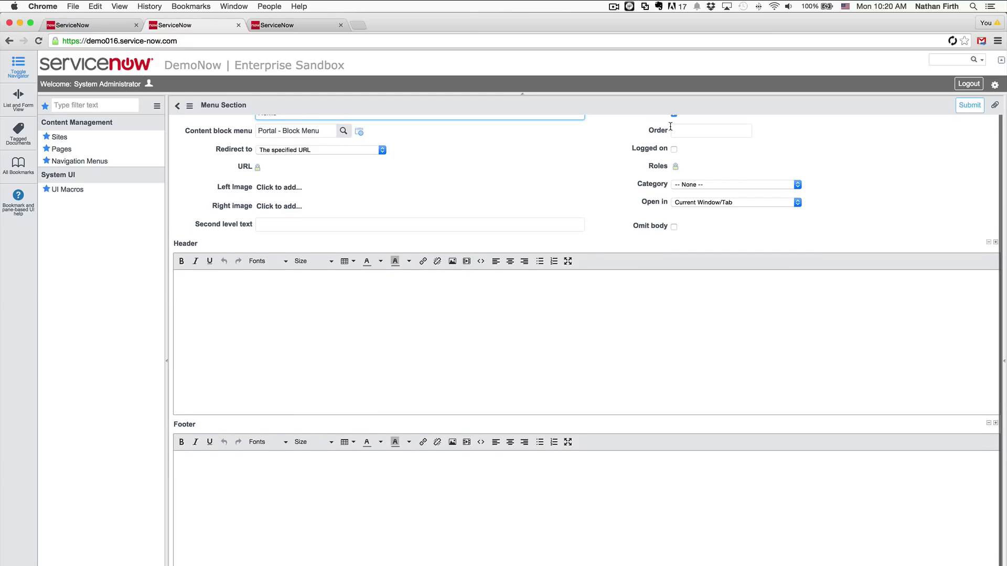
left_click(258, 167)
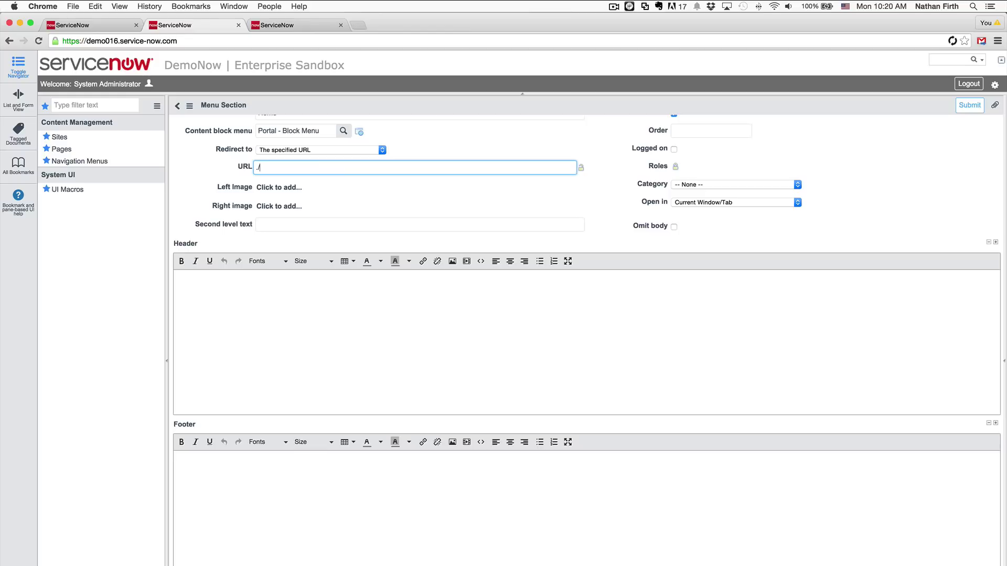
left_click(970, 105)
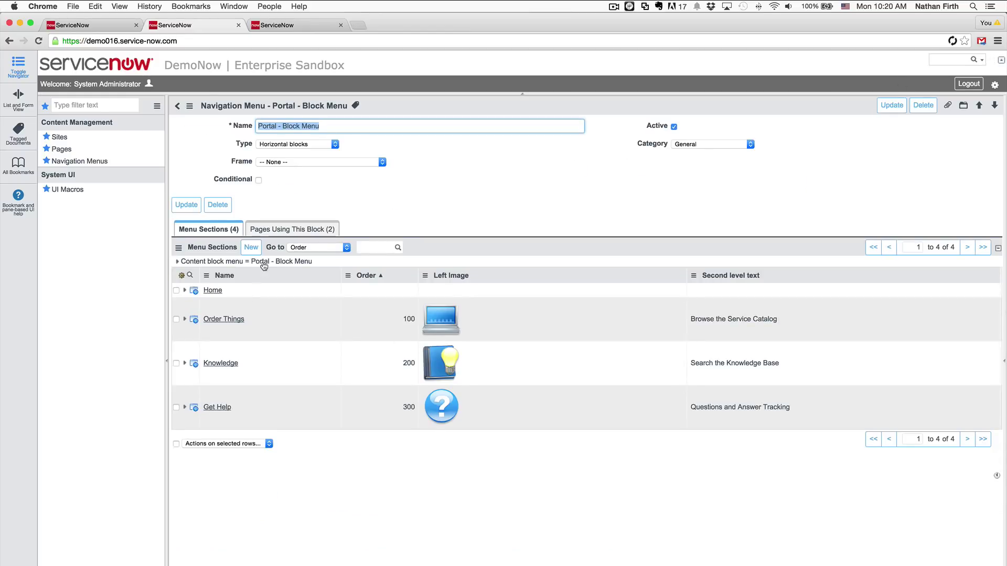
left_click(251, 247)
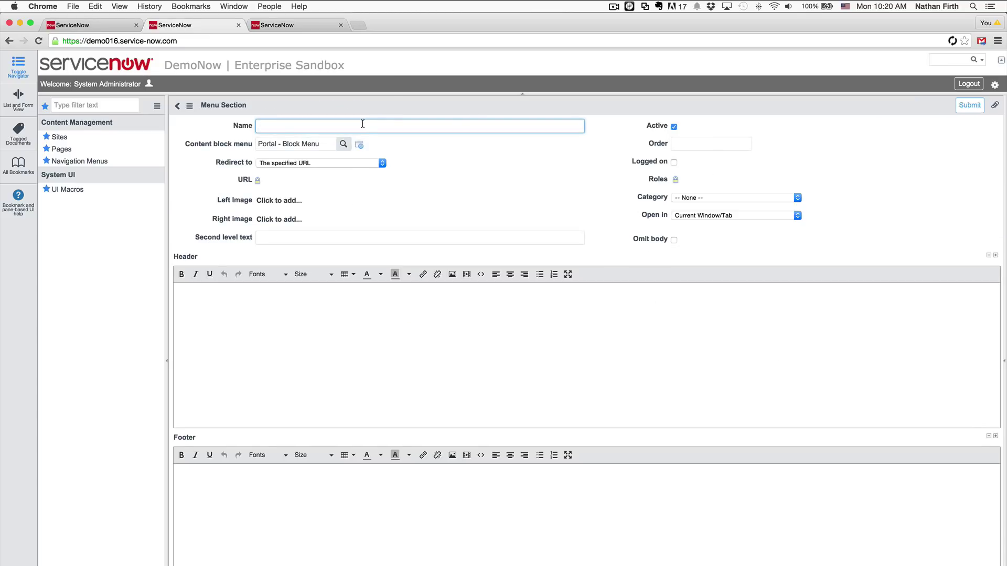
type("Link")
left_click(258, 181)
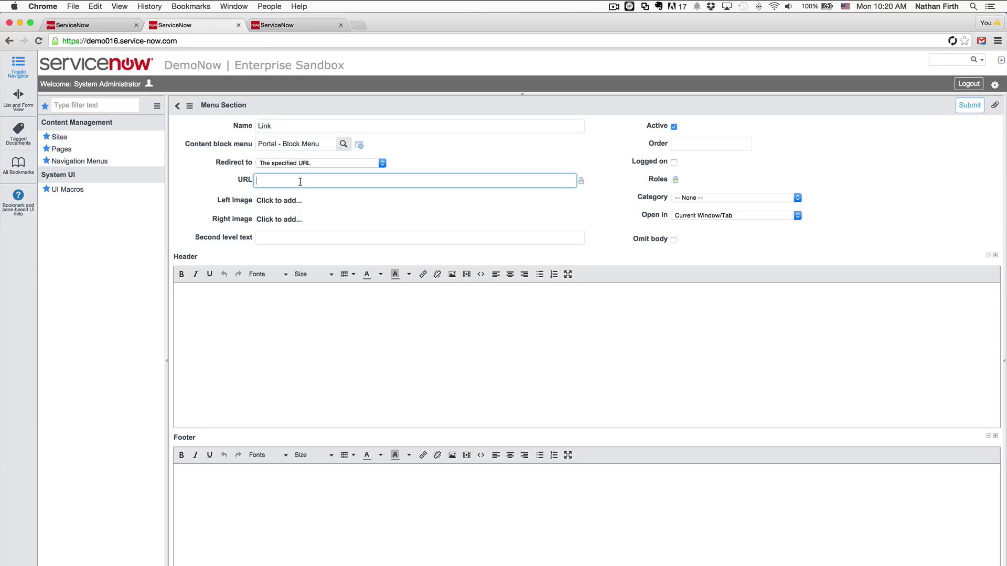
type("http://servicenow.com")
left_click(969, 105)
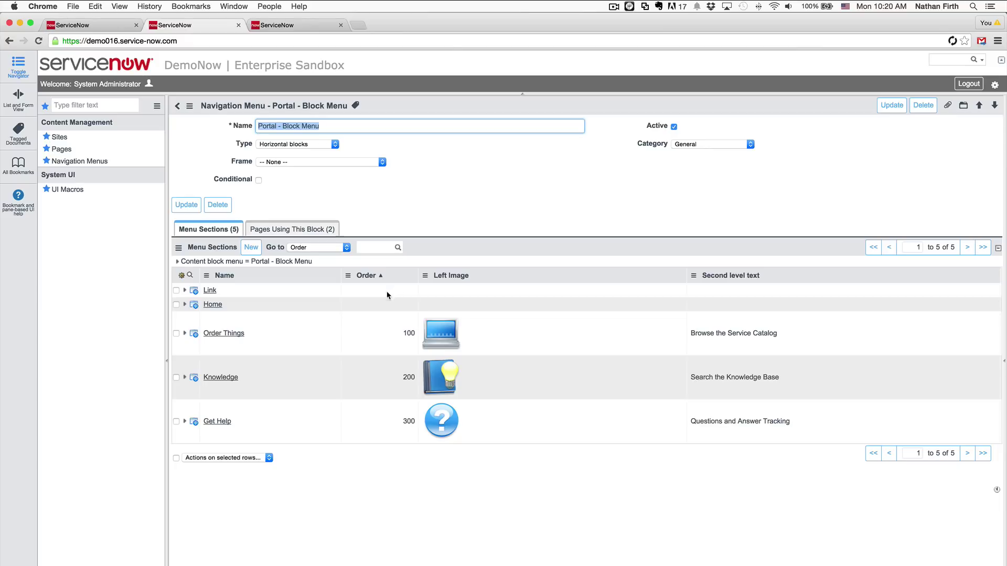
Step: Set the Home section's order to 1 and the Link section's order to 600
left_click(387, 305)
left_click(387, 306)
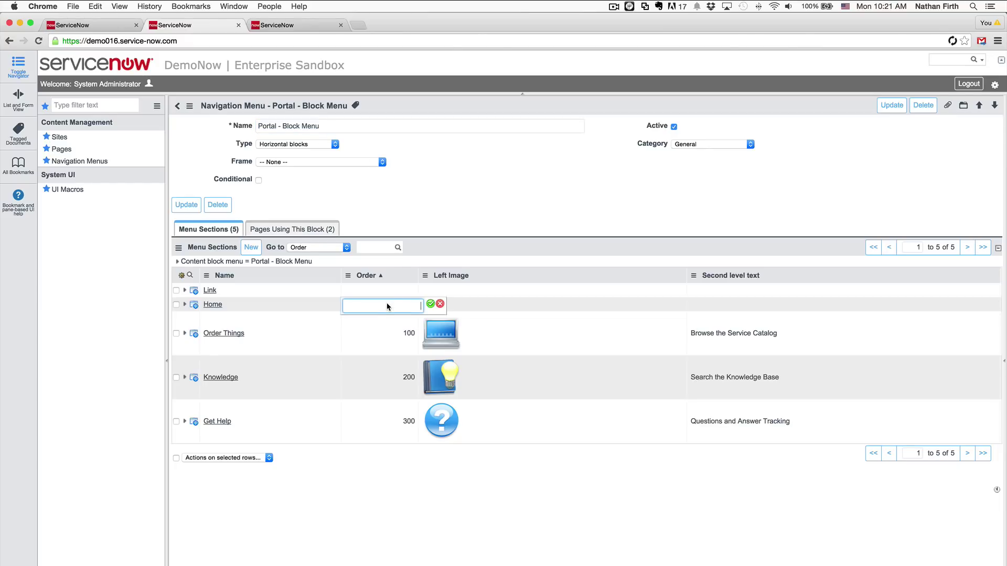
type("1")
left_click(404, 290)
left_click(404, 290)
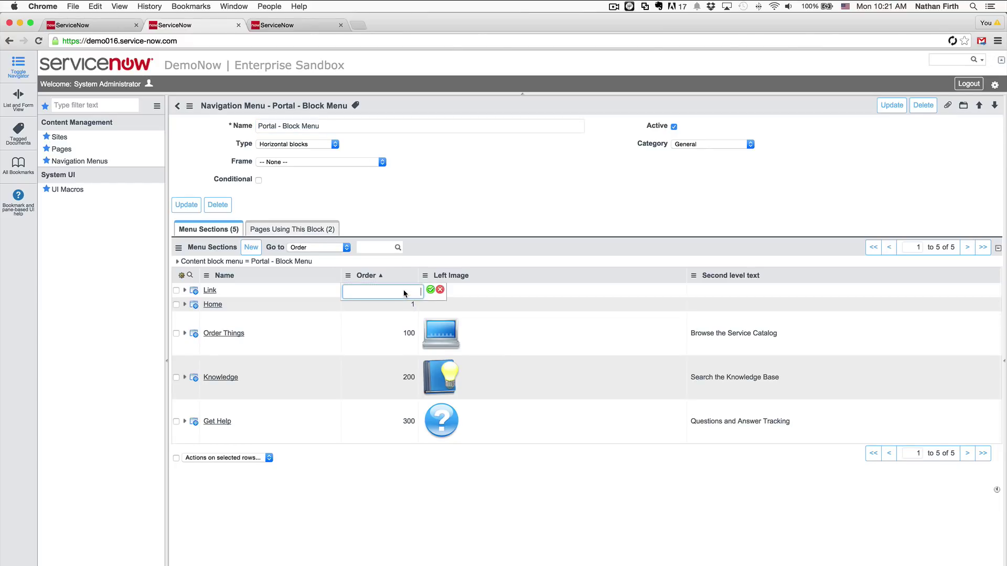
type("600")
key("Return")
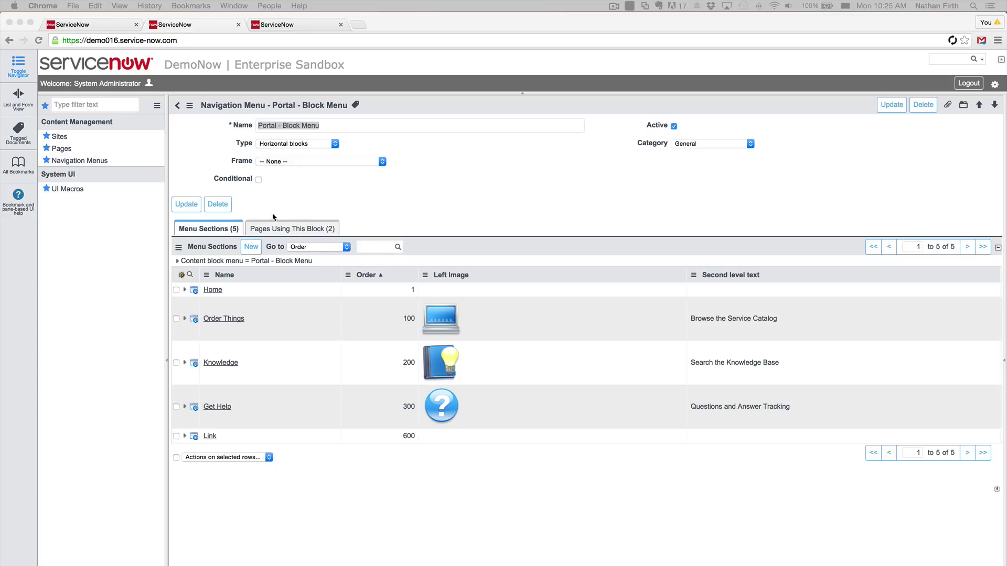
left_click(65, 190)
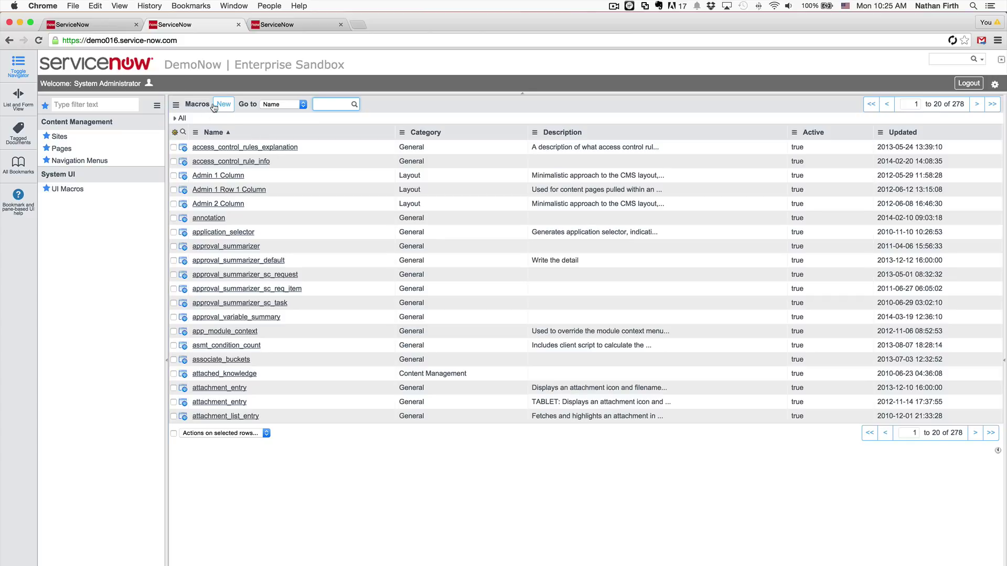
Step: Create UI macro cms_menu_bootstrap_nav, paste the Jelly nav-tabs dropdown XML, and save it
left_click(217, 104)
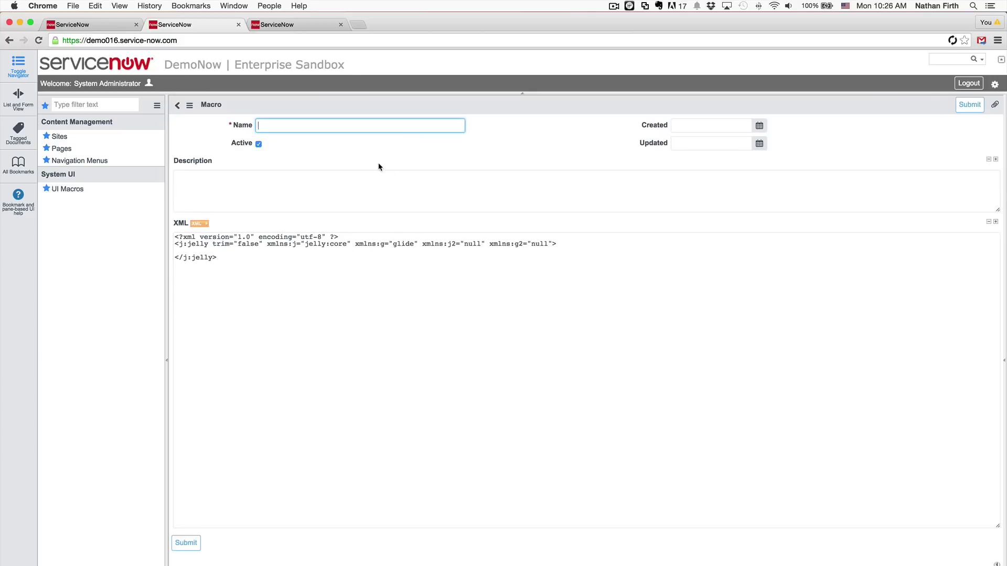
type("cms_menu")
type("_bootstrap_nav")
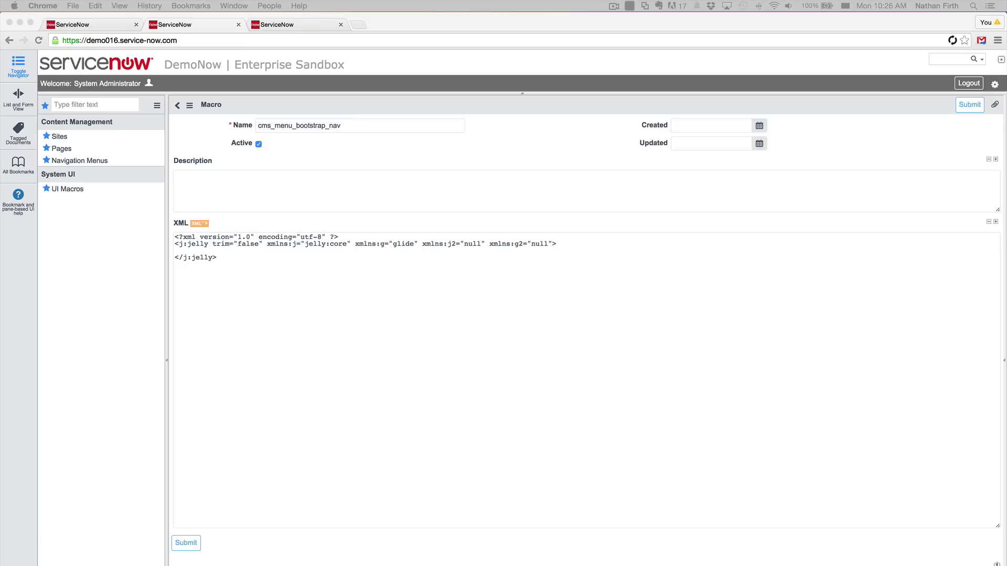
left_click(390, 342)
key("super+a")
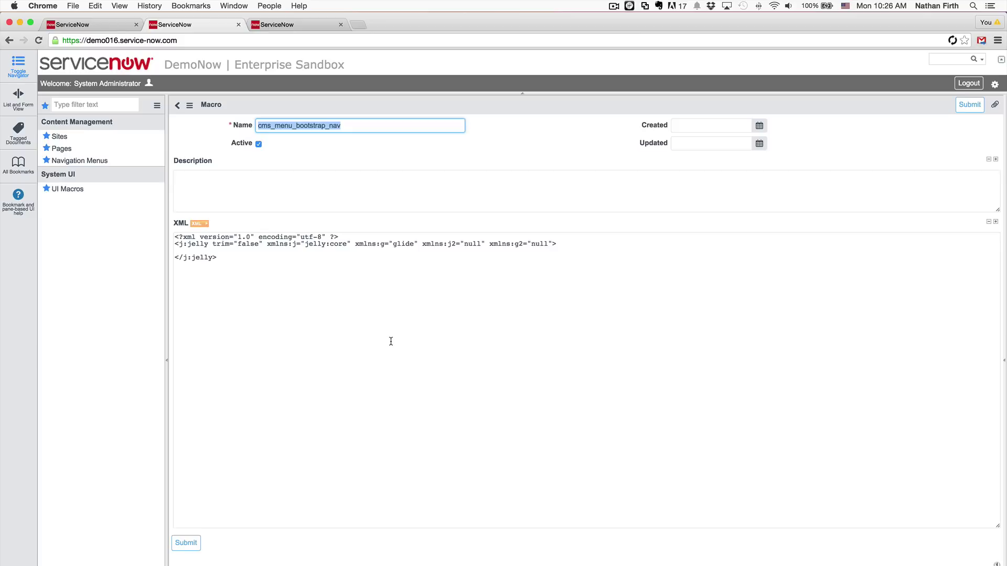
left_click(405, 338)
key("super+a")
key("super+v")
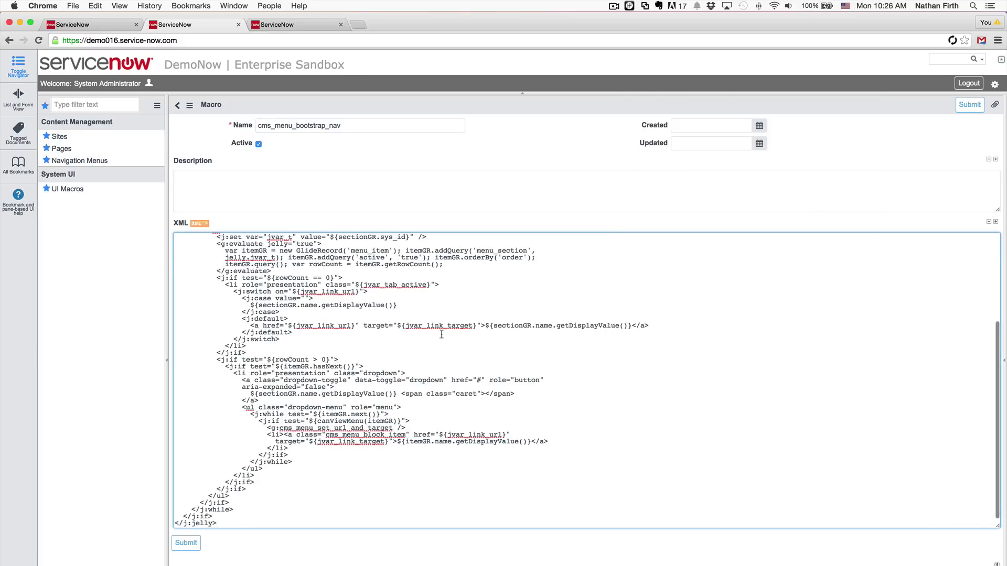
right_click(501, 96)
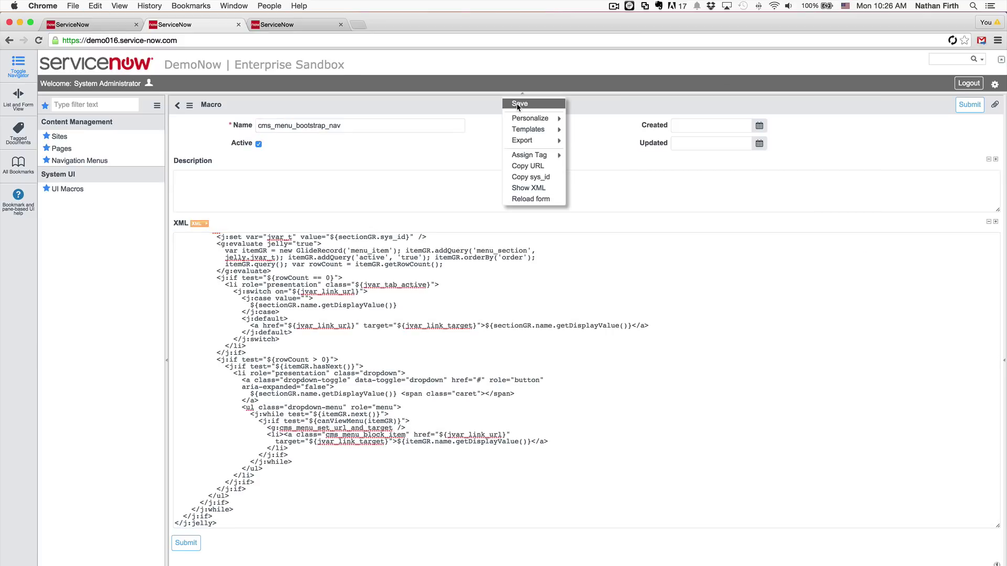
left_click(517, 105)
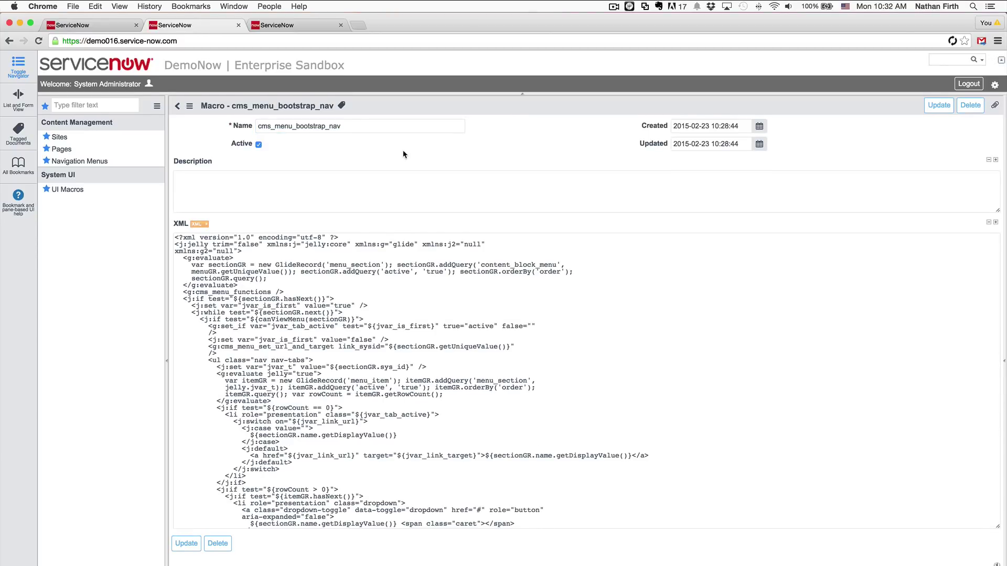
Step: Set the Portal - Block Menu's Type to Bootstrap Nav and save the record
left_click(58, 189)
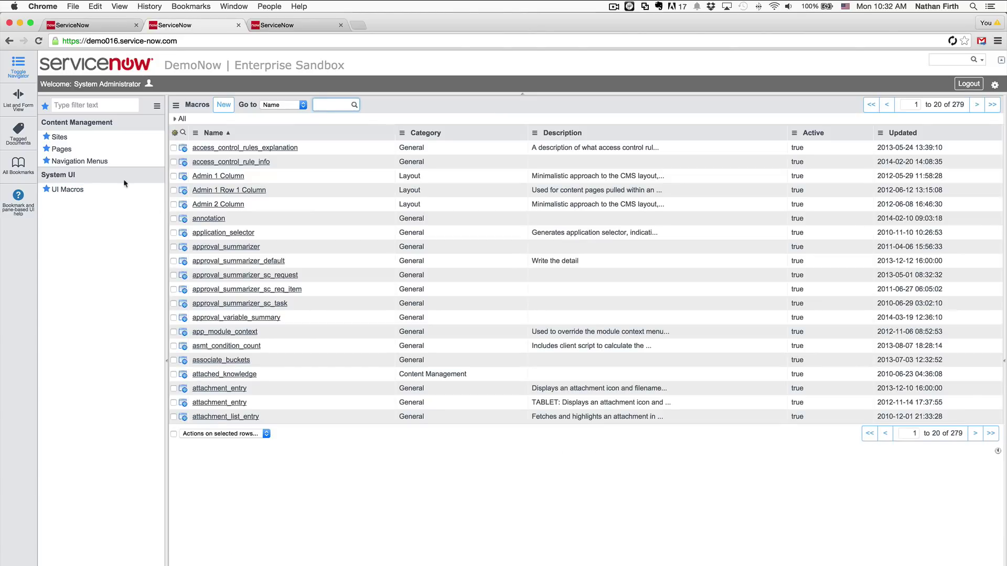
left_click(83, 25)
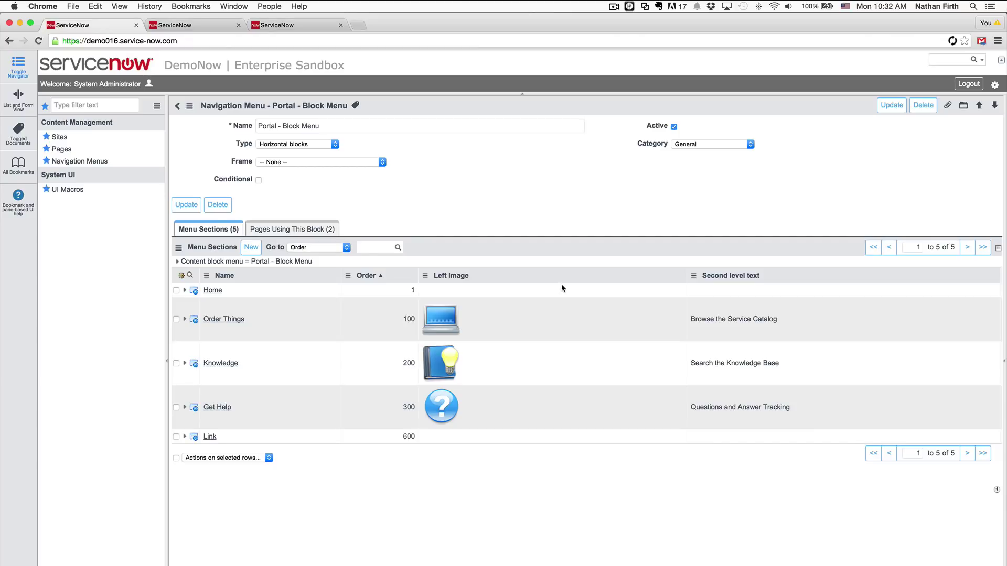
left_click(308, 145)
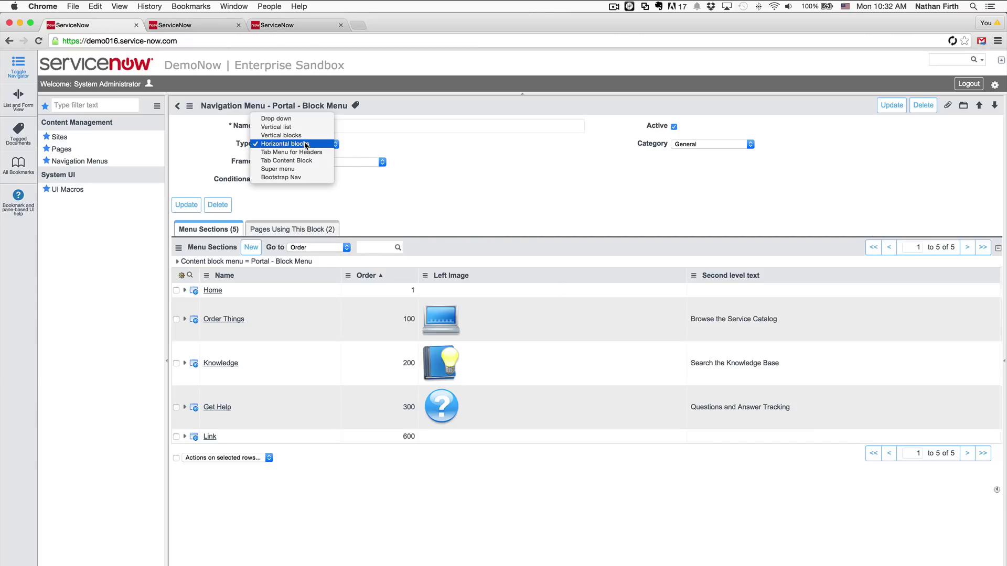
left_click(307, 178)
right_click(480, 106)
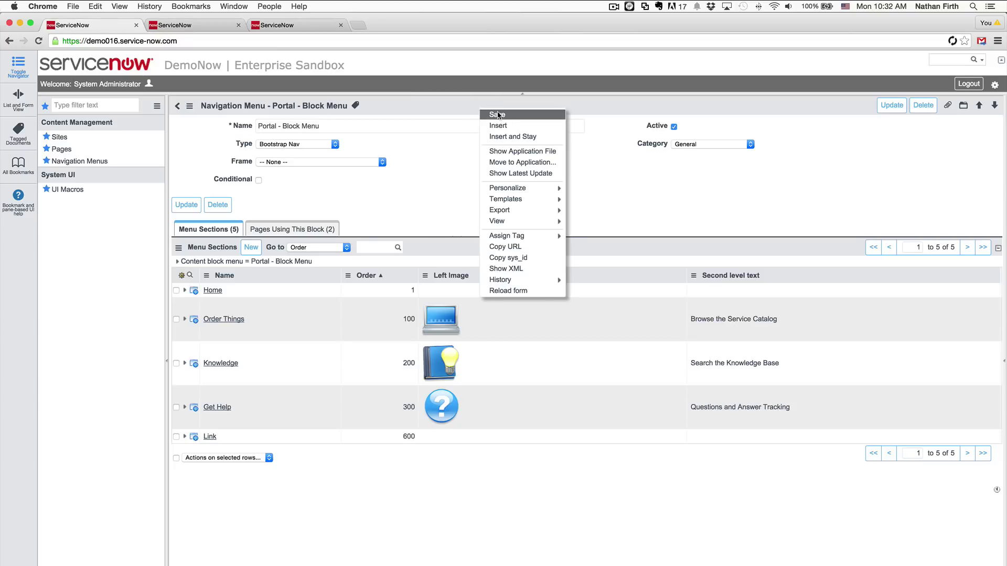
left_click(497, 114)
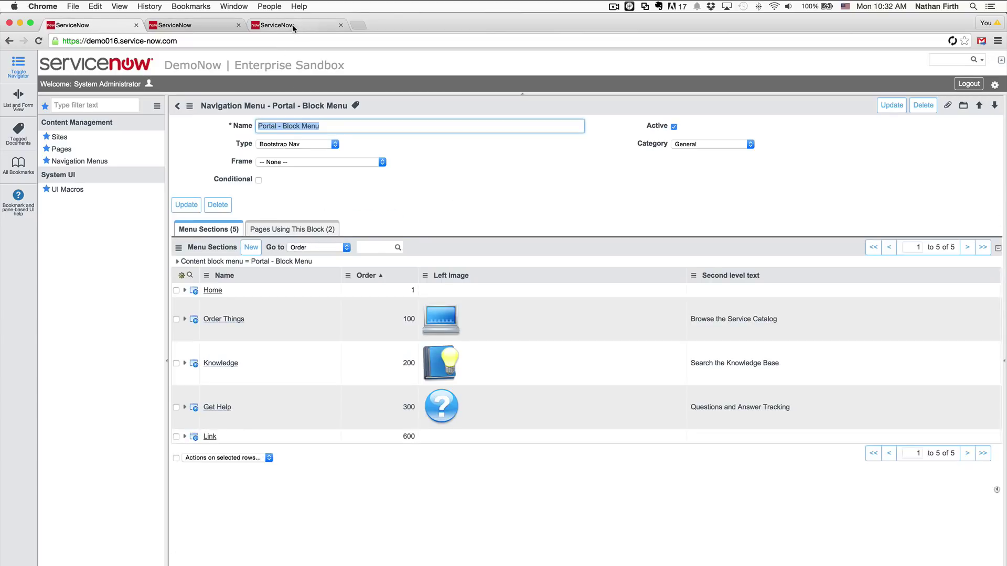
left_click(294, 27)
left_click(37, 41)
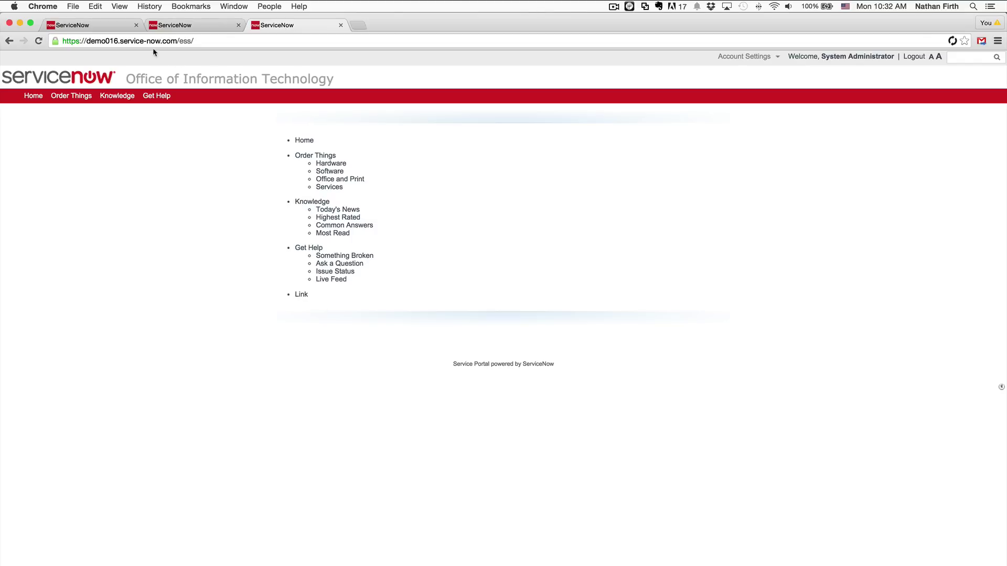
left_click(100, 25)
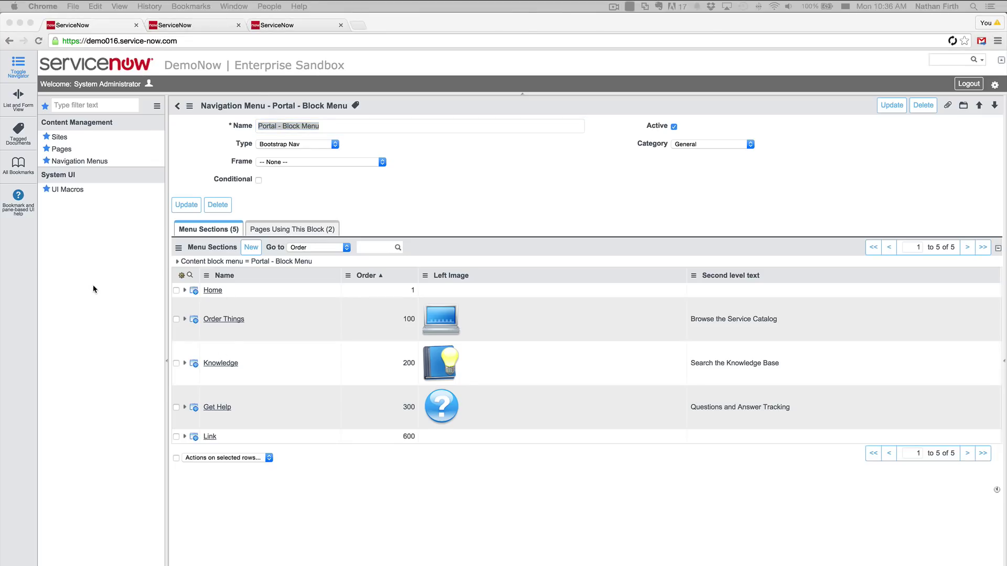
Step: Open the CMS 1 Column layout macro from the Employee Self-Service site's Portal page
left_click(60, 138)
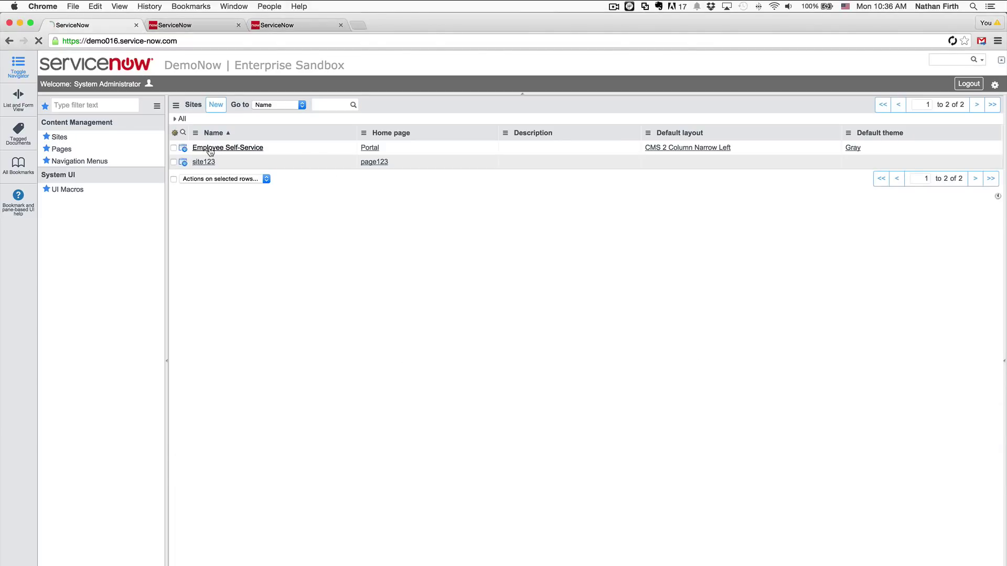
left_click(210, 148)
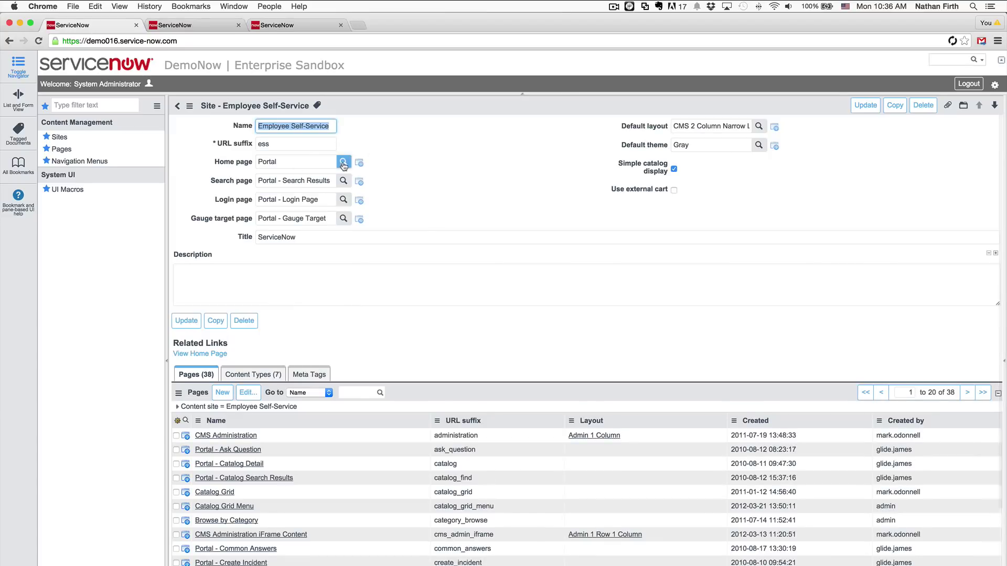
mouse_move(361, 166)
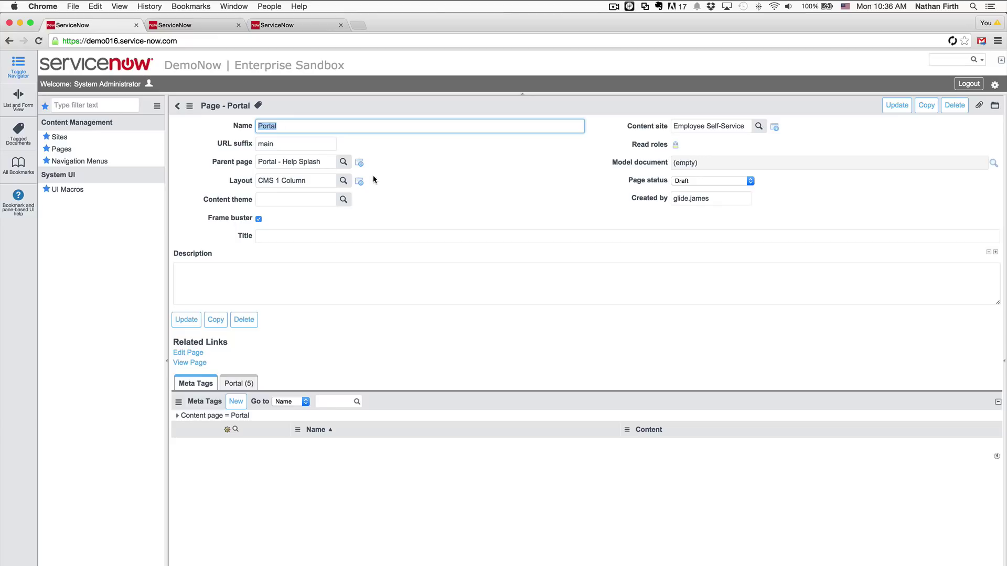
left_click(359, 181)
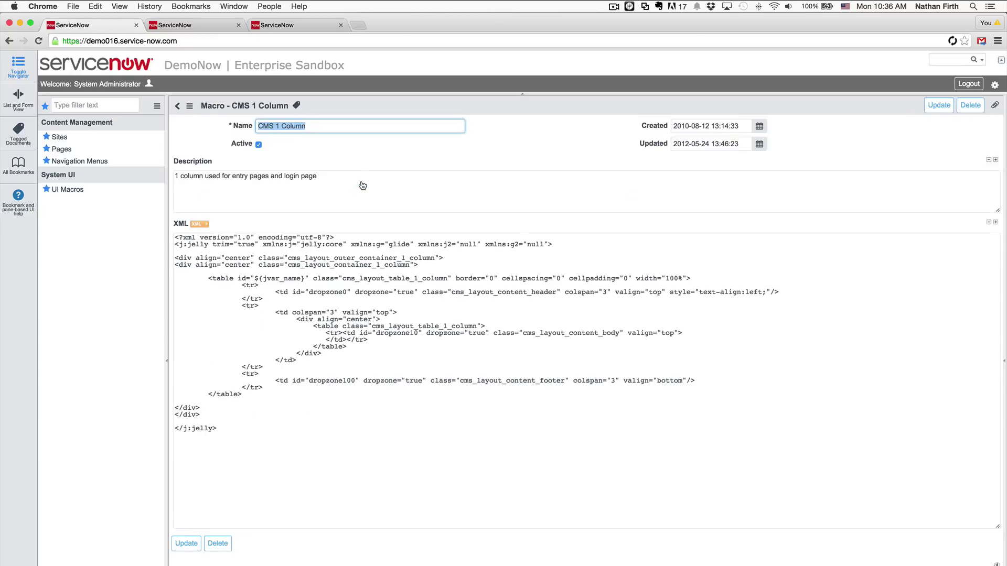
Step: Paste Bootstrap 3.3.2 CSS/JS, jQuery 2.1.3 and noConflict includes before </j:jelly> and update
left_click(288, 418)
key("Return")
key("Return")
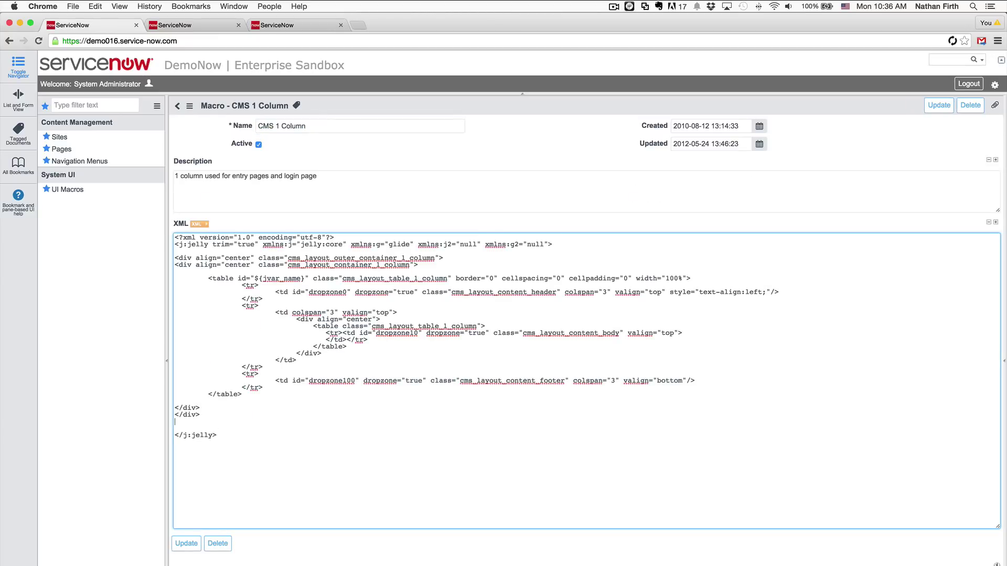
type("<link href=\"//maxcdn.bootstrapcdn.com/bootstrap/3.3.2/css/bootstrap.min.css\" rel=\"stylesheet\"/> <script src=\"//code.jquery.com/jquery-2.1.3.min.js\"></script> <script src=\"//maxcdn.bootstrapcdn.com/bootstrap/3.3.2/js/bootstrap.min.js\"></script> <script>var $j = jQuery.noConflict();</script>")
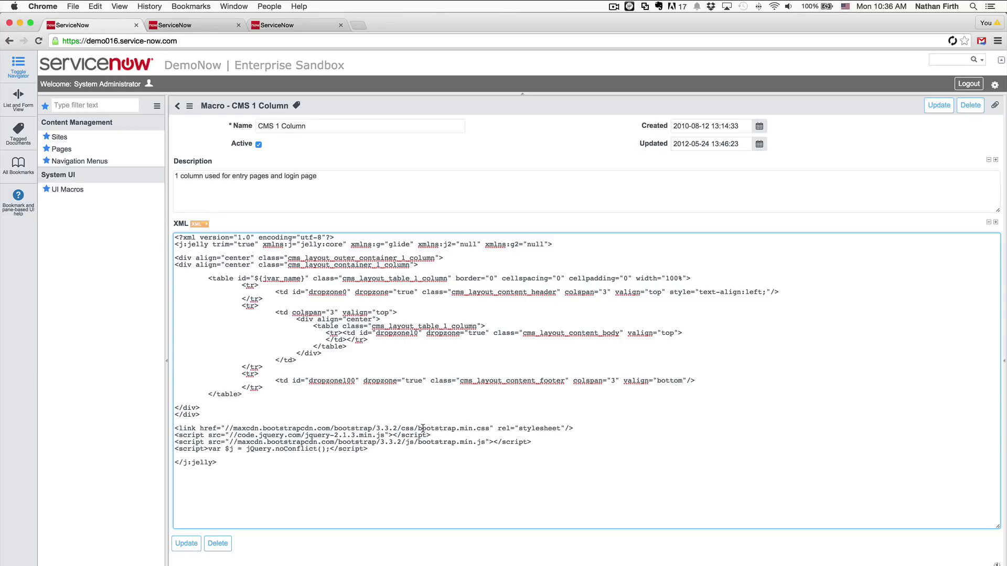
left_click_drag(423, 429, 486, 426)
left_click_drag(302, 436, 488, 442)
left_click(485, 442)
left_click(471, 468)
left_click_drag(204, 449, 384, 452)
left_click(394, 449)
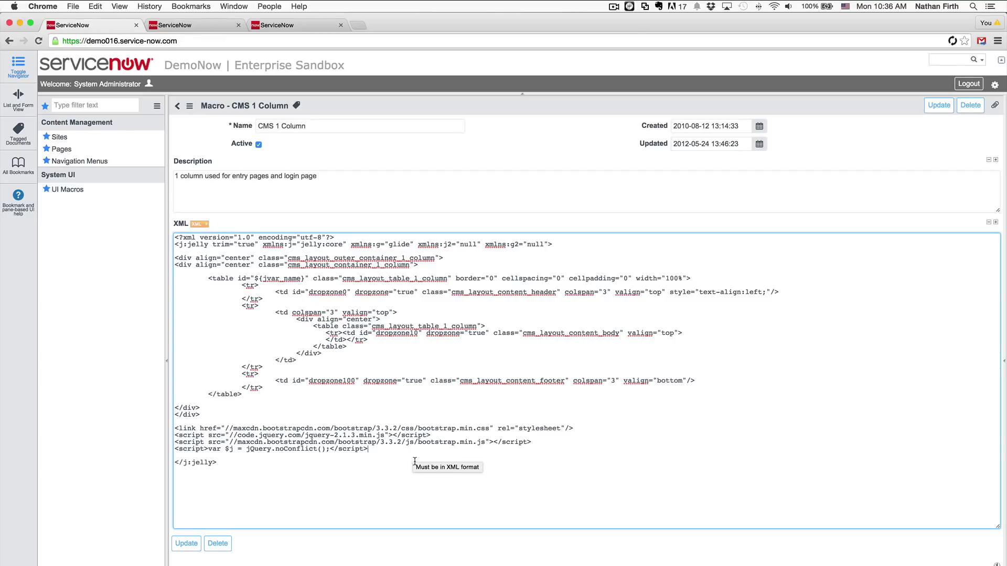
left_click(183, 545)
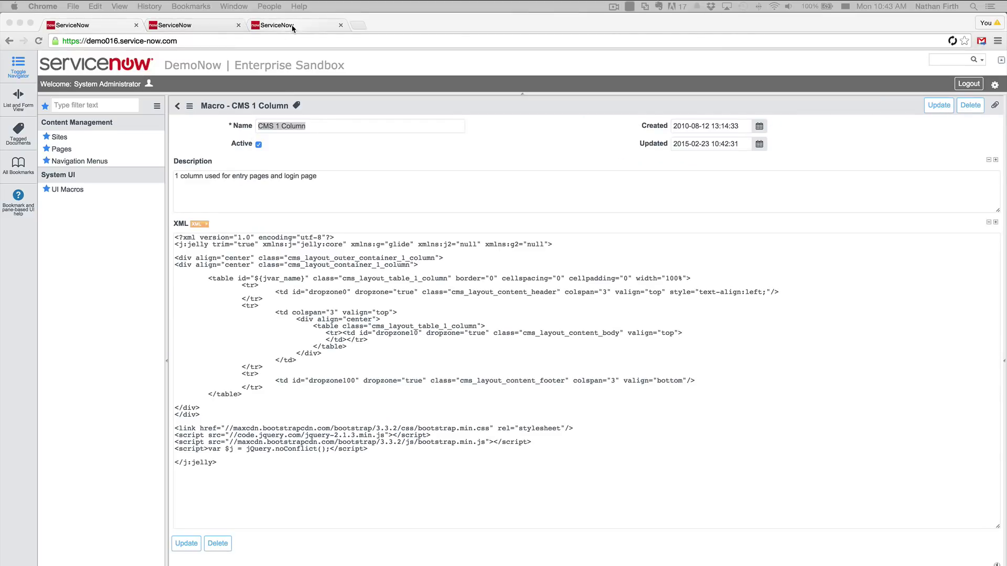
Step: Reload the /ess/ portal and test the Order Things and Get Help tab dropdowns
left_click(292, 27)
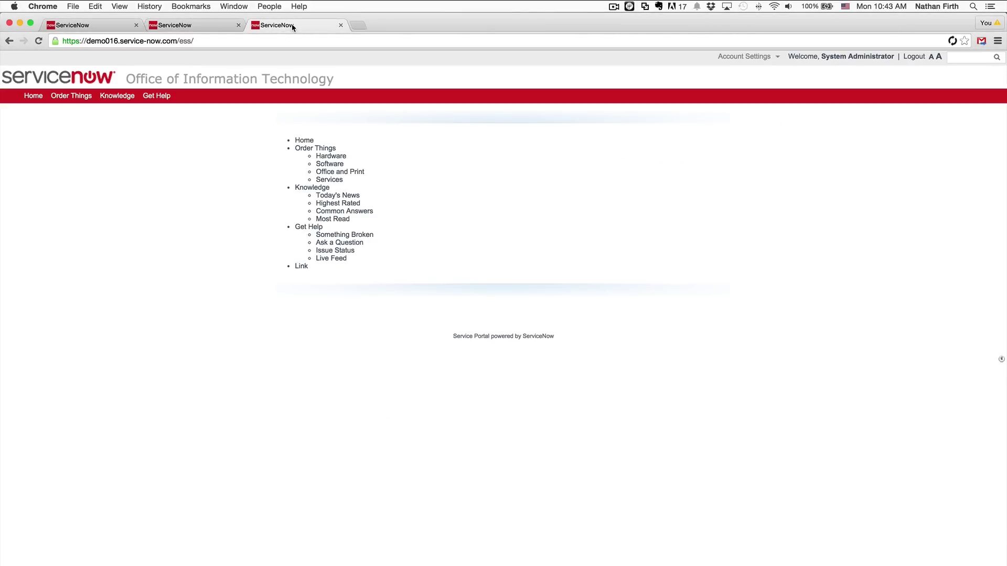
left_click(38, 41)
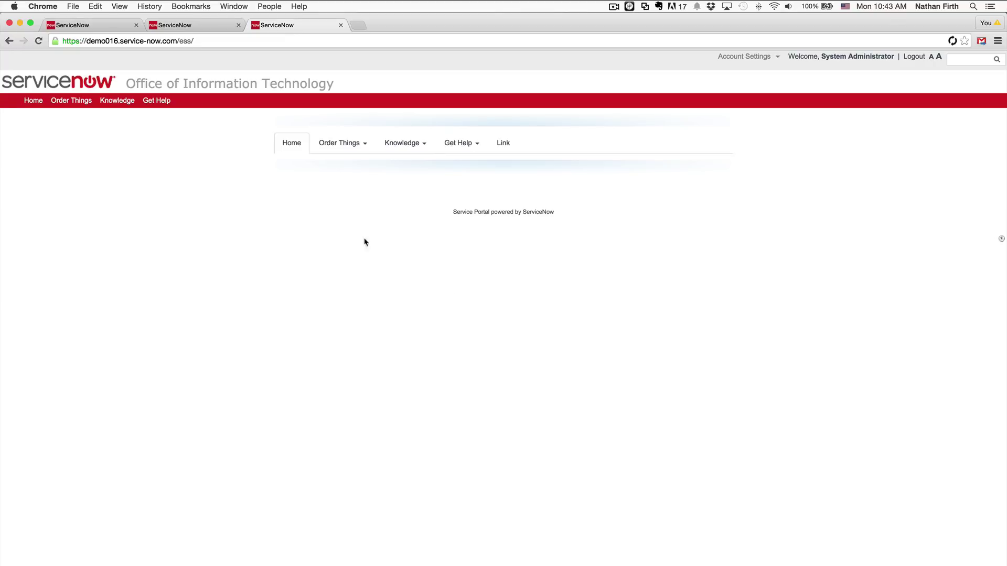
left_click(358, 146)
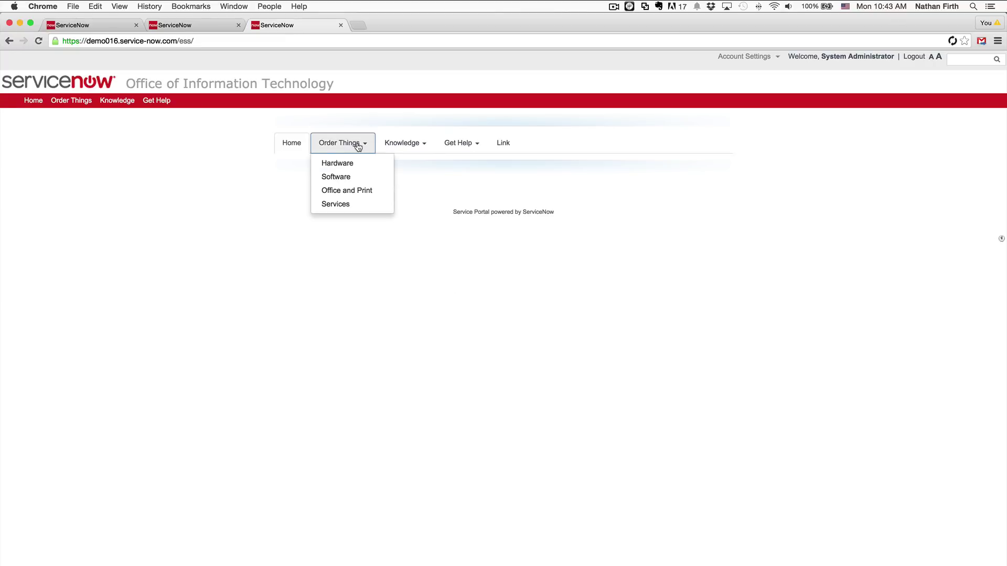
left_click(400, 142)
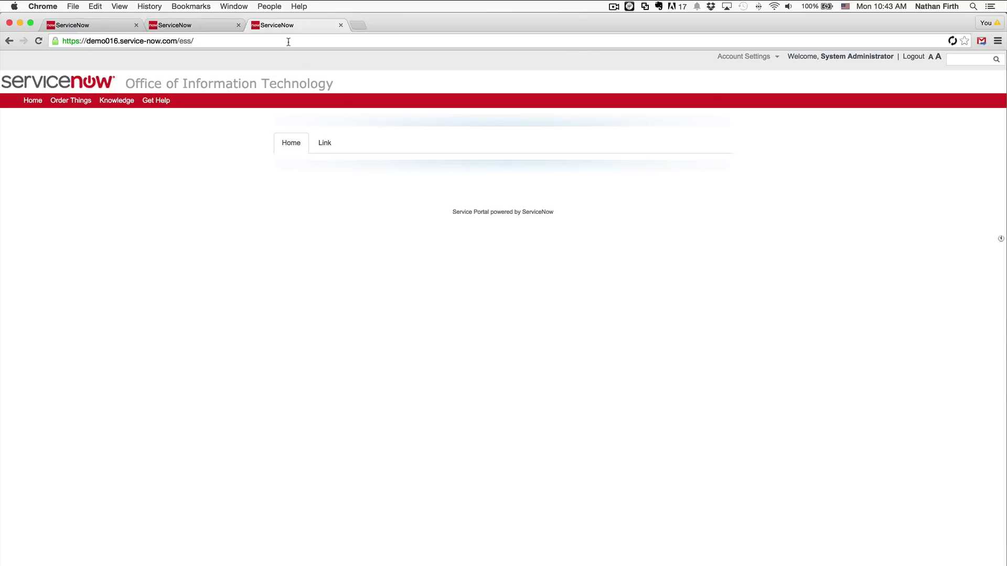
Step: Reopen the CMS 1 Column layout macro from the Portal page record
left_click(80, 23)
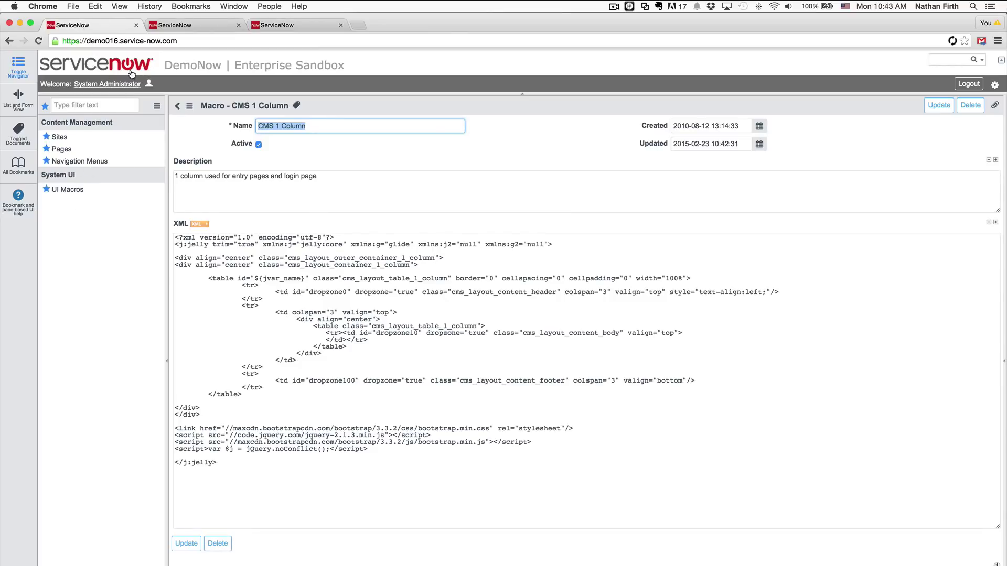
left_click(59, 137)
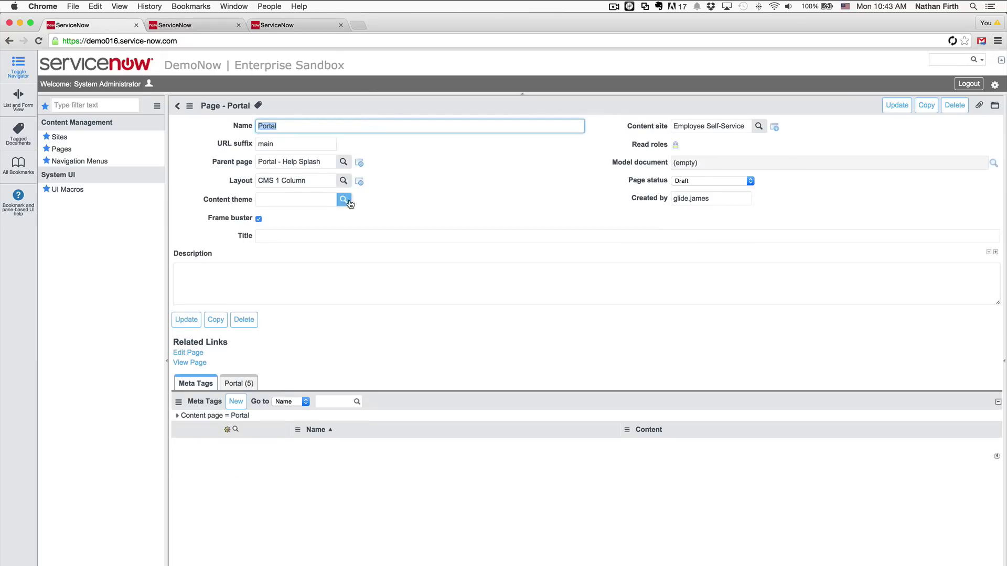
left_click(354, 184)
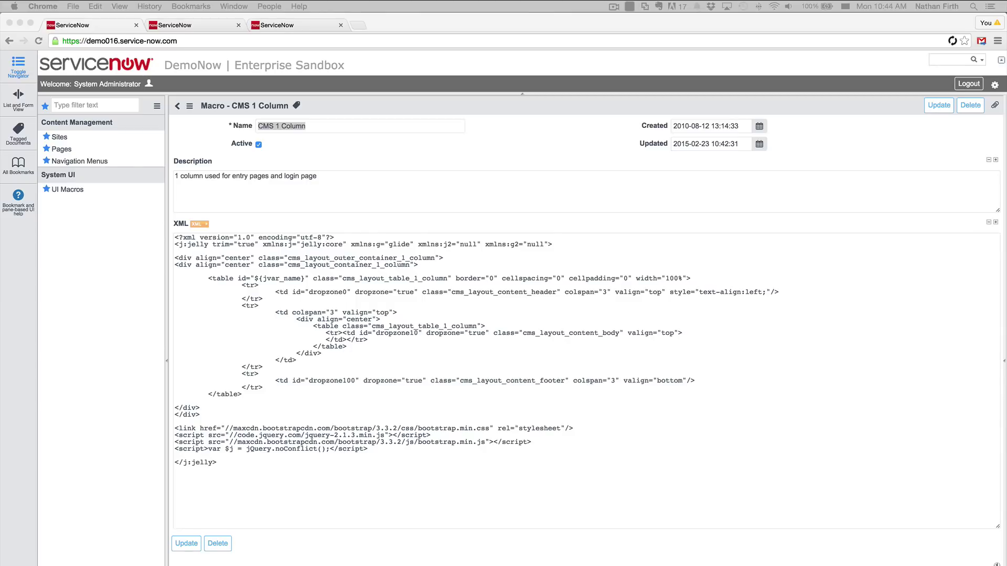
Step: Insert <g:requires name="jQueryFix.jsdbx" /> before </j:jelly> and save the macro
left_click(285, 455)
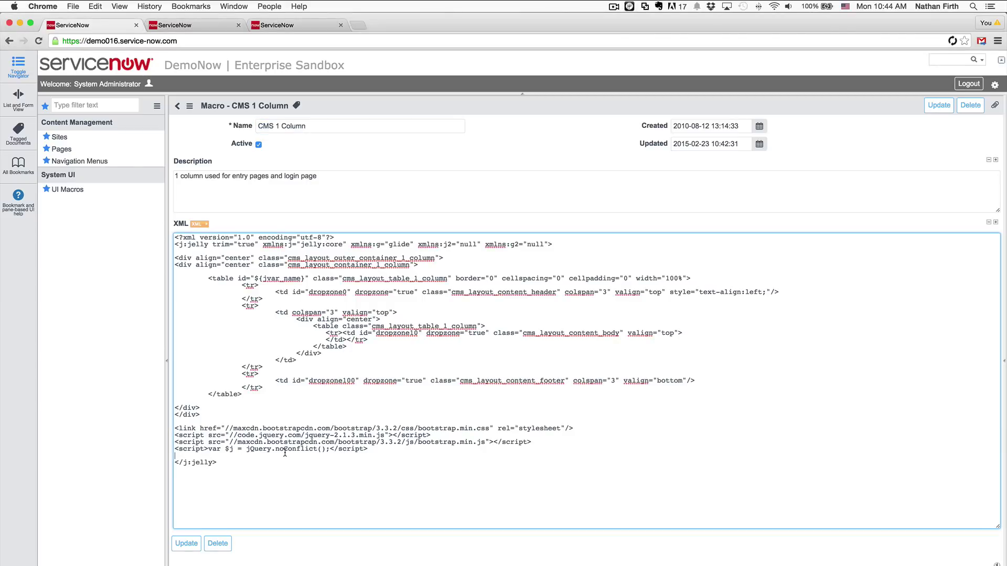
type("<g:requires name=\"jQueryFix.jsdbx\" />")
key("Return")
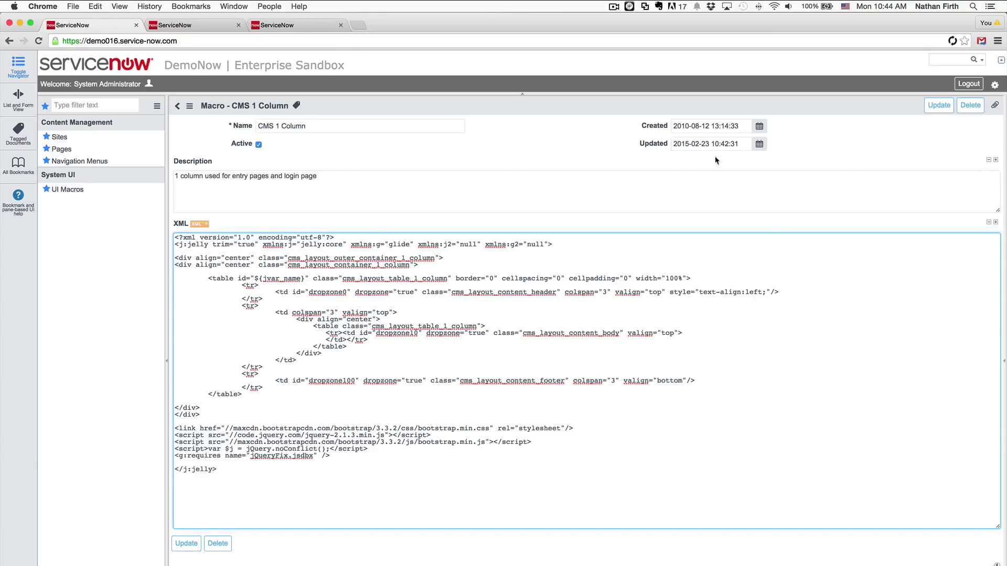
right_click(556, 102)
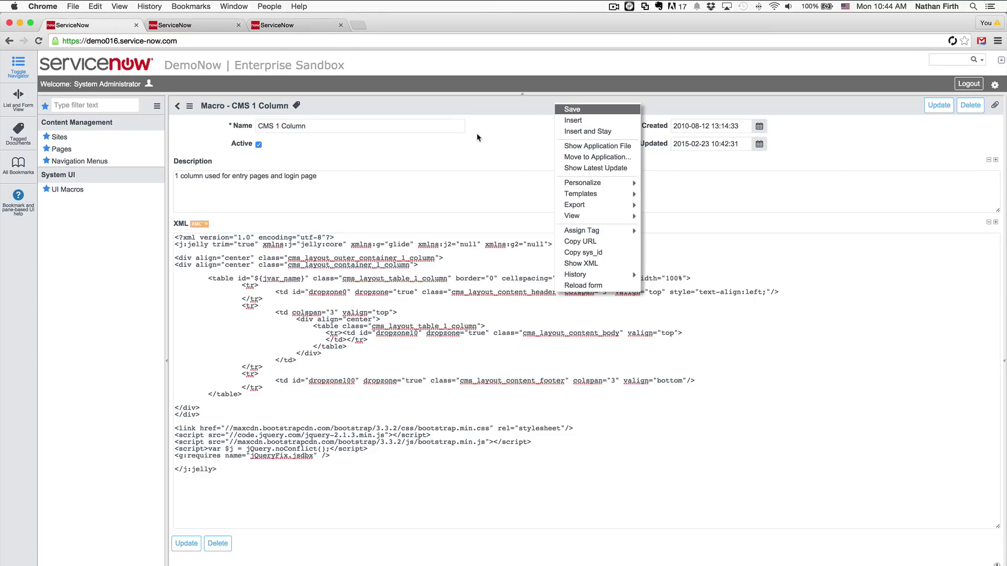
left_click(573, 108)
Step: Reload the ESS portal and open and close the Order Things, Knowledge and Get Help dropdowns
left_click(286, 25)
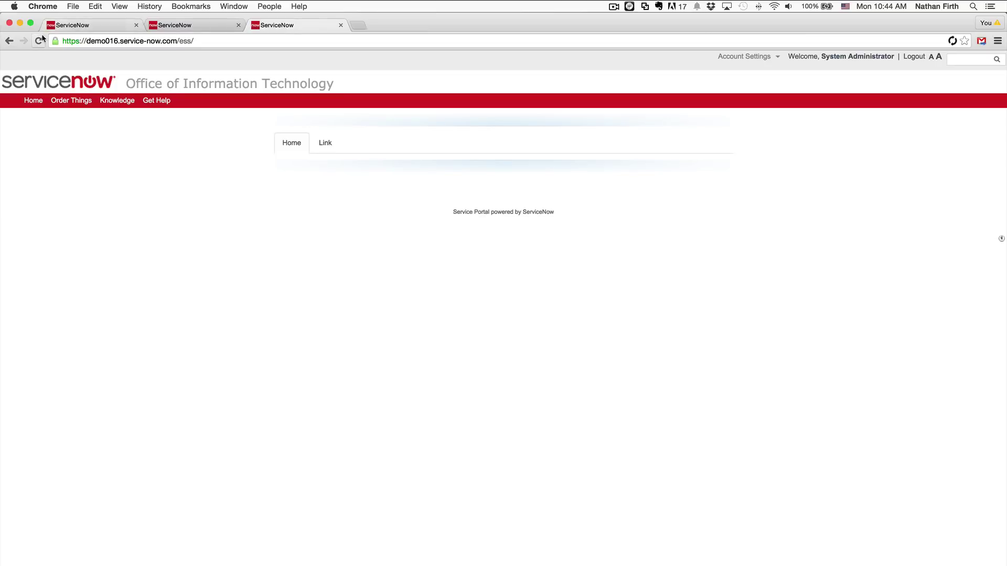
left_click(38, 41)
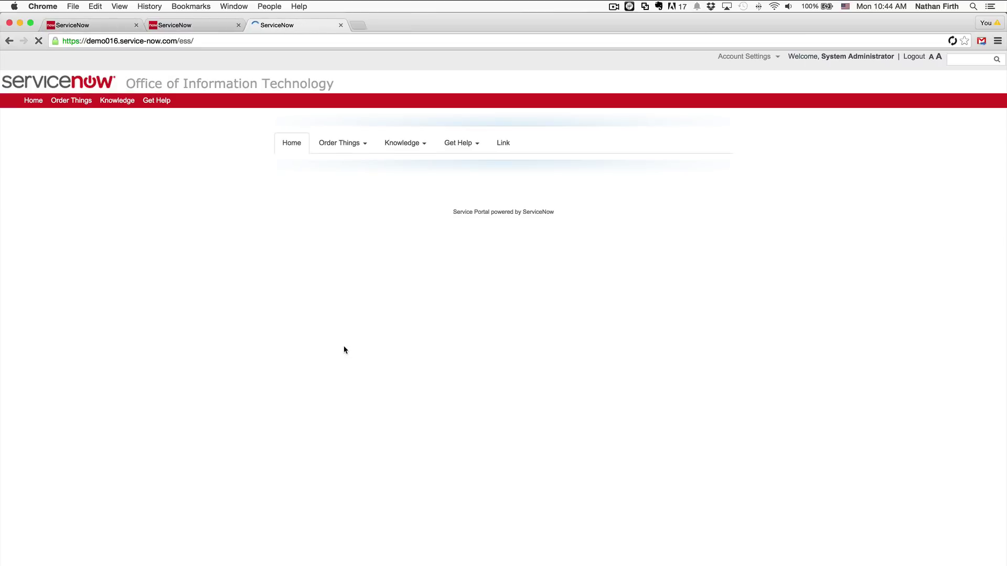
left_click(357, 150)
left_click(353, 144)
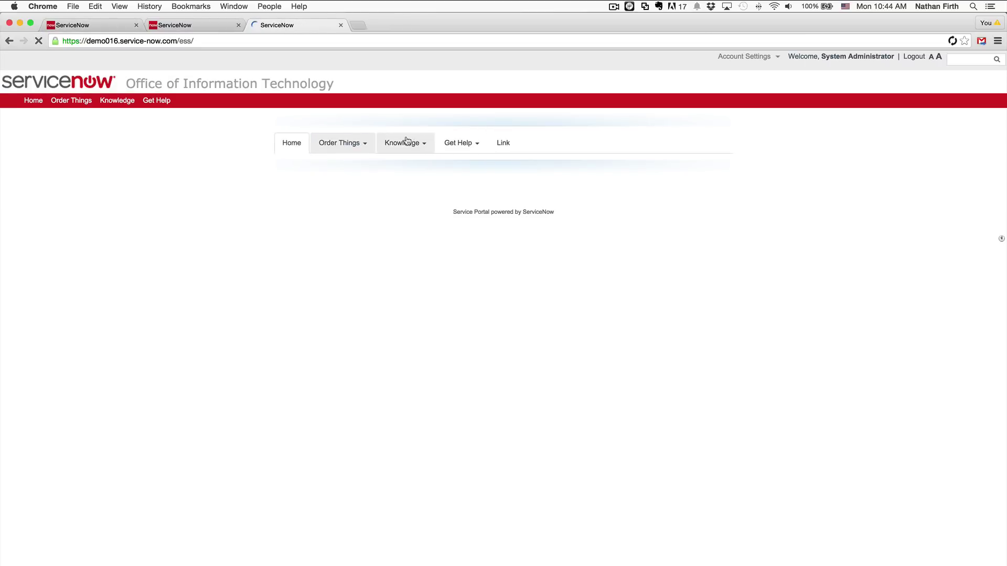
left_click(407, 140)
left_click(407, 141)
left_click(477, 141)
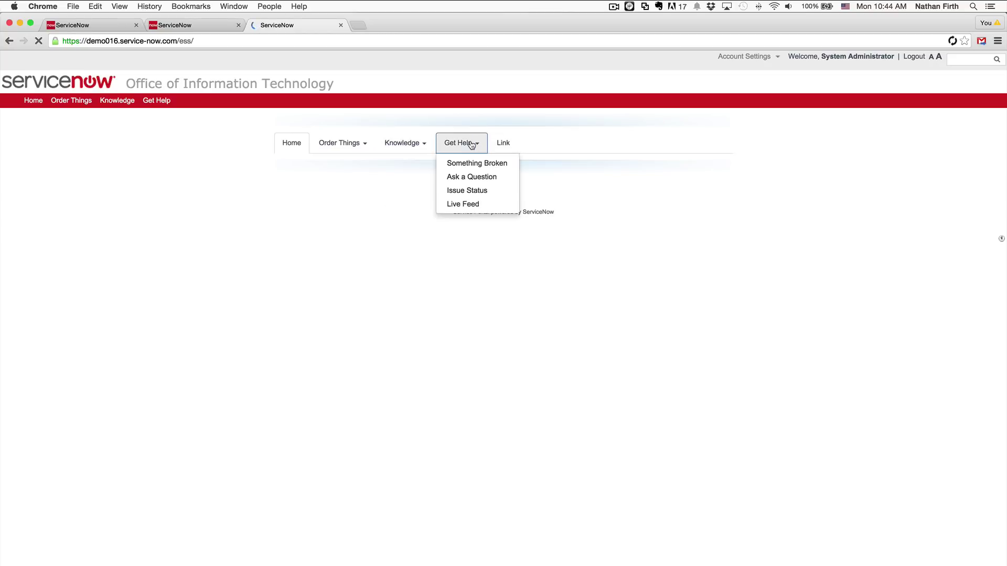
left_click(471, 145)
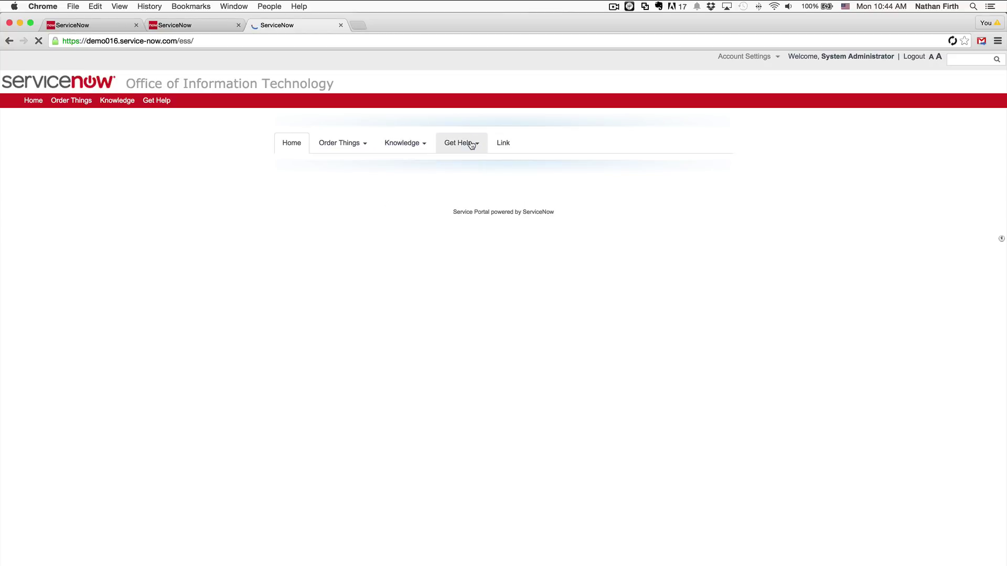
Step: Recheck the Order Things and Knowledge dropdowns, follow Link to servicenow.com, then go back
left_click(350, 145)
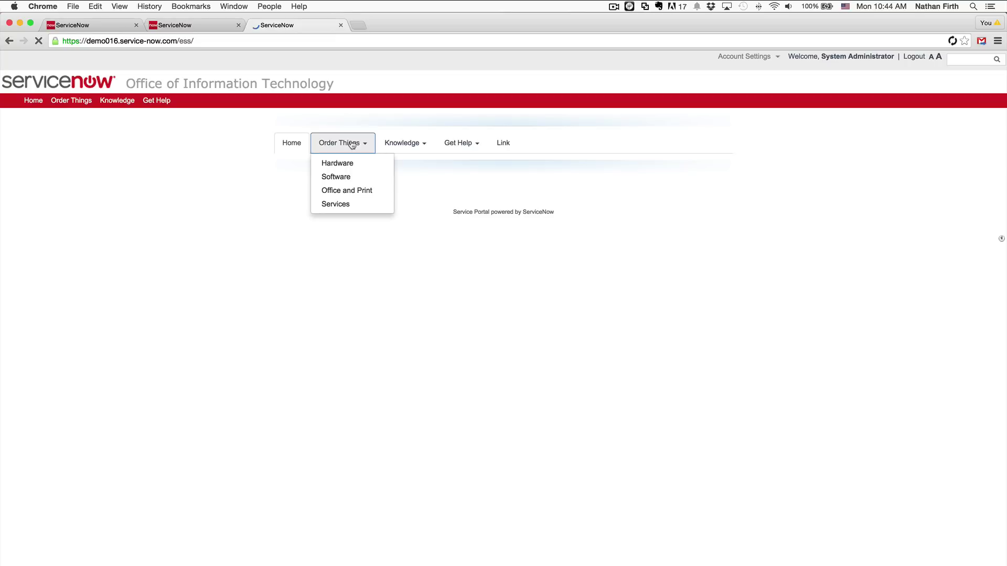
left_click(351, 145)
left_click(398, 145)
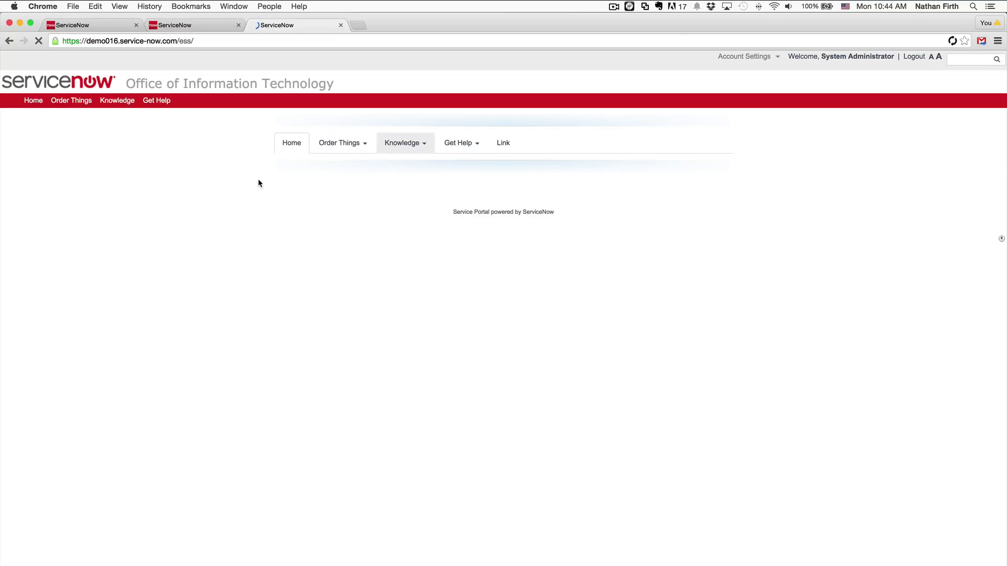
left_click(501, 143)
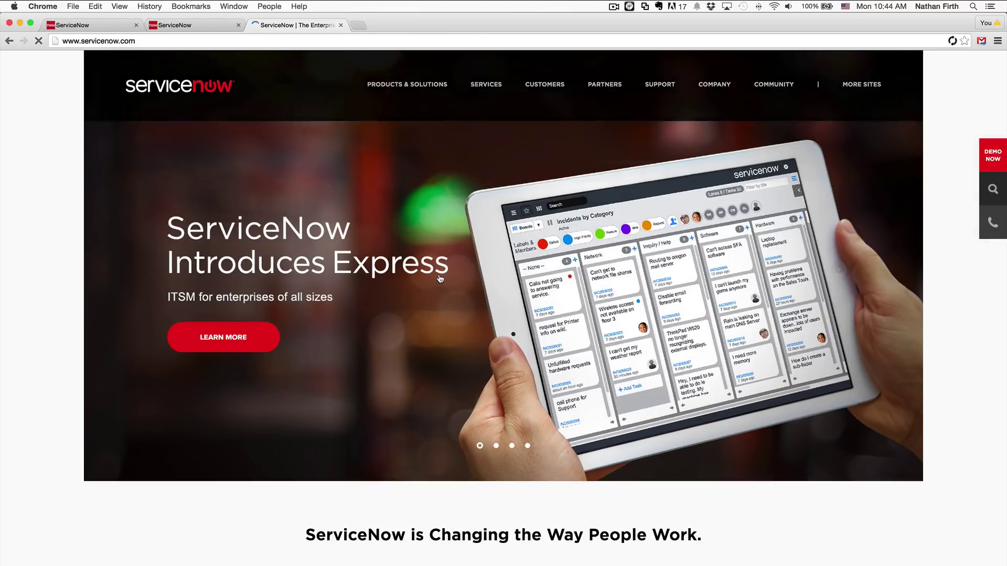
left_click(10, 41)
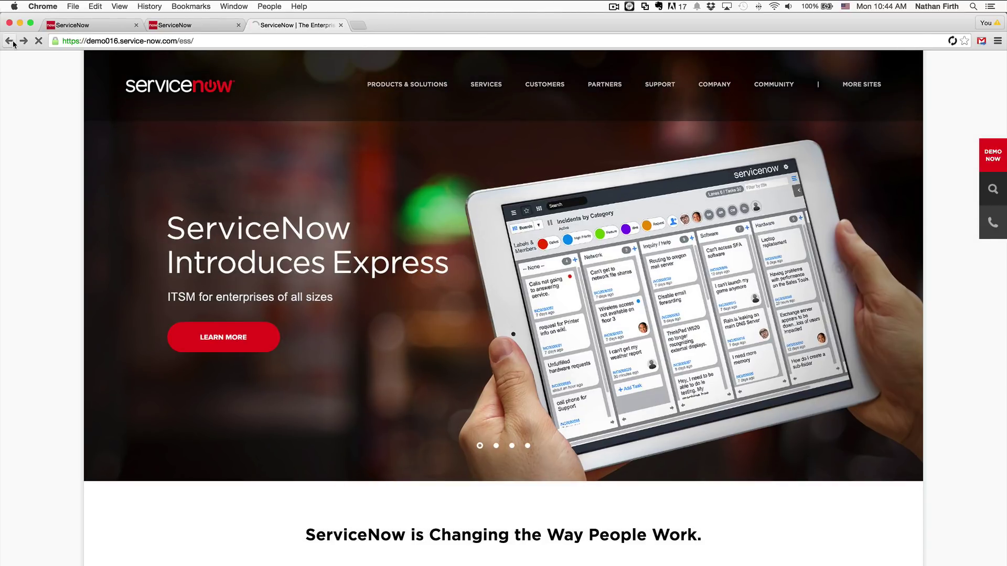